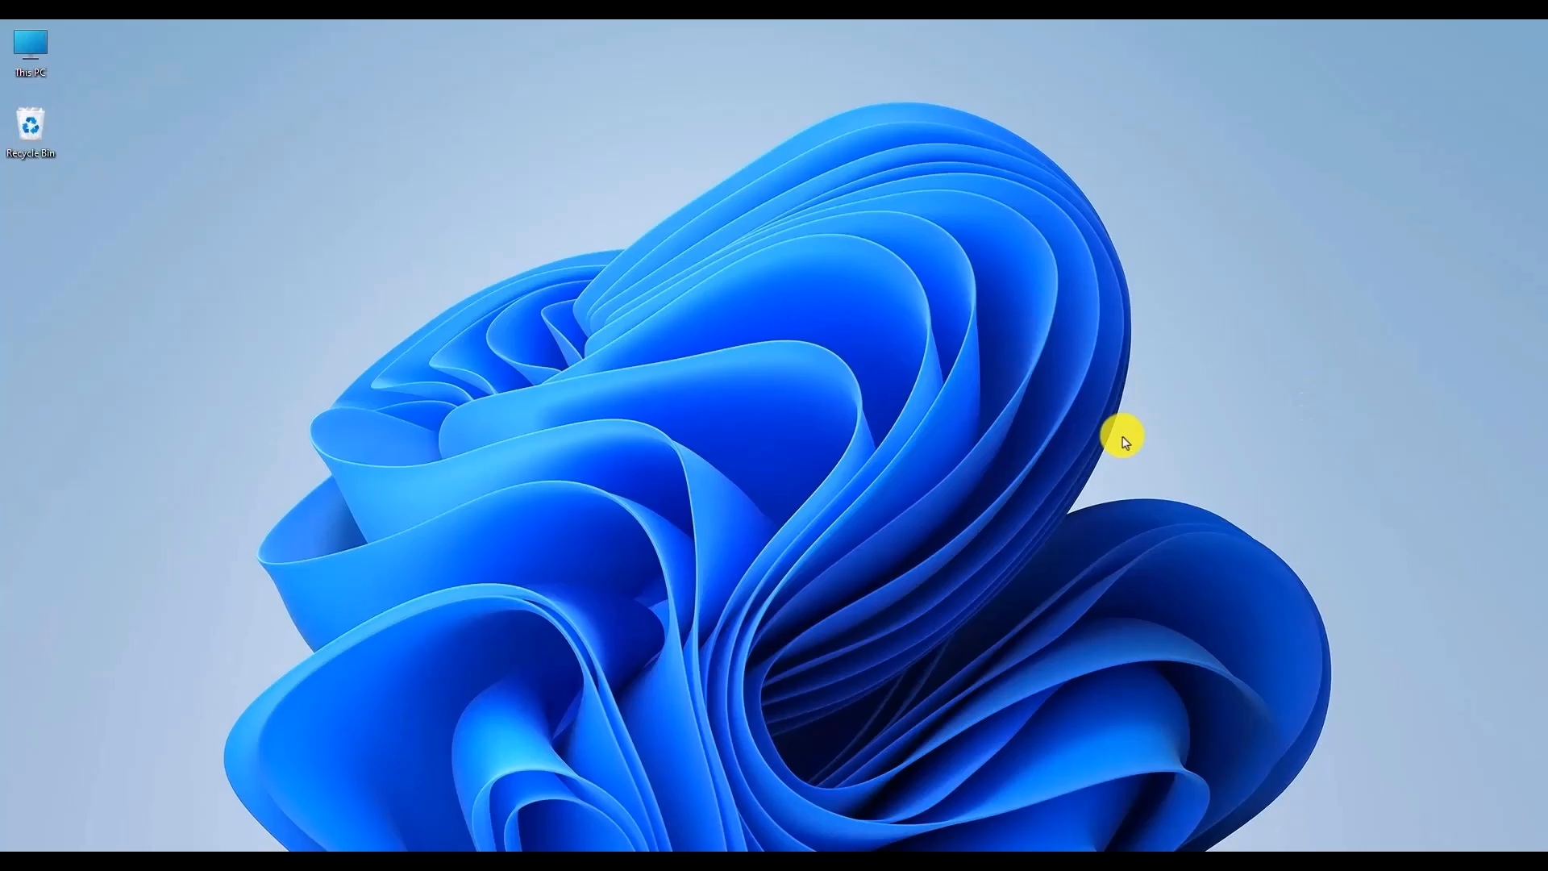
Step: Open the Windows settings for turning Windows features on or off and maximize the window
{"action": "left_click", "coordinate": [610, 848]}
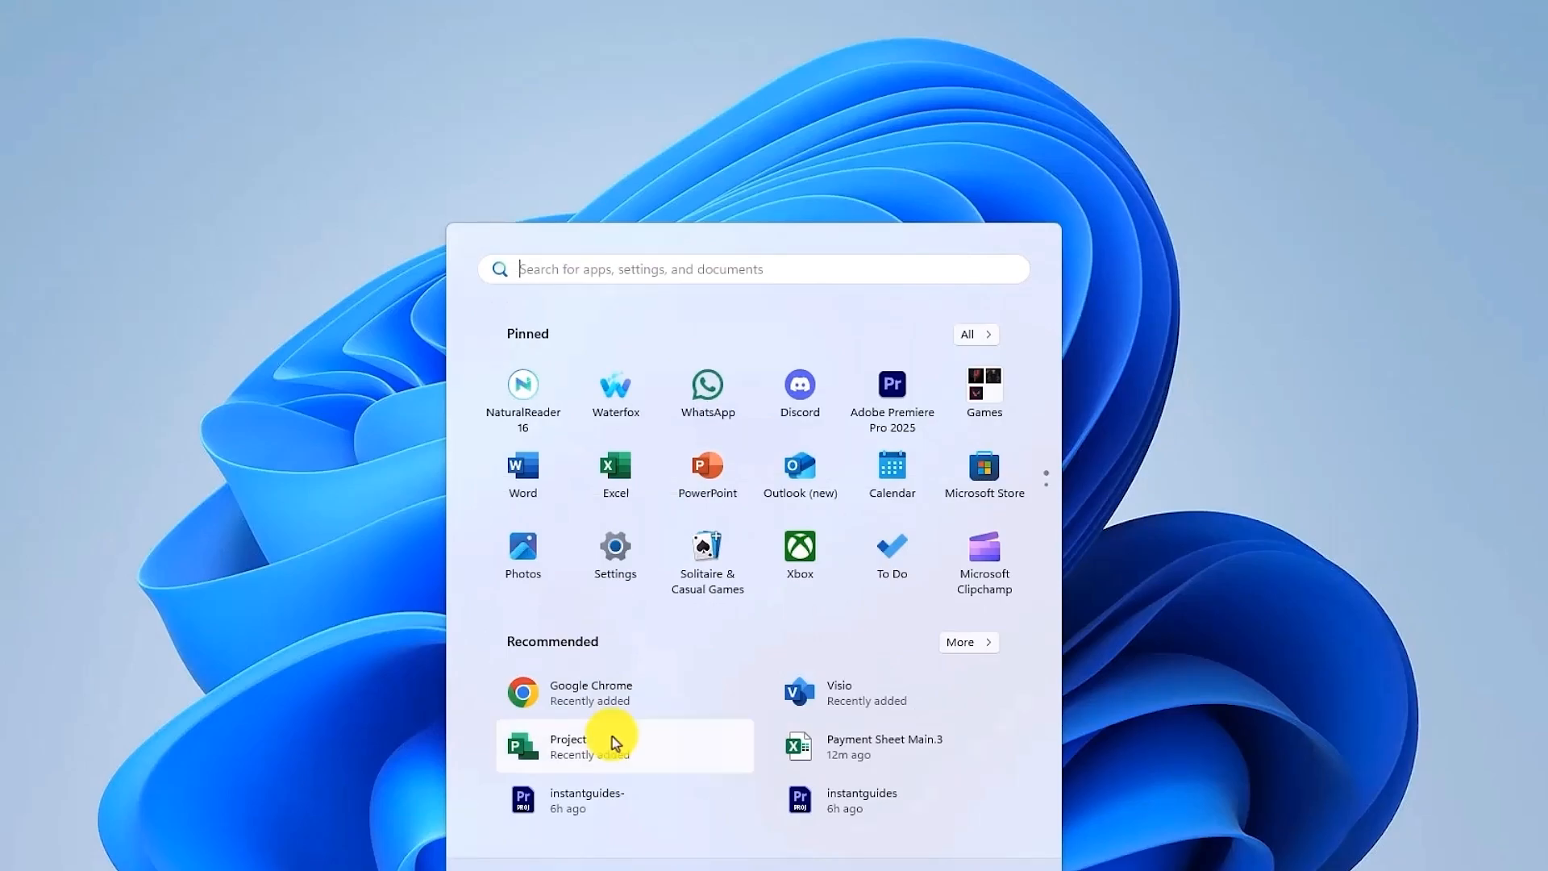
{"action": "type", "text": "turn"}
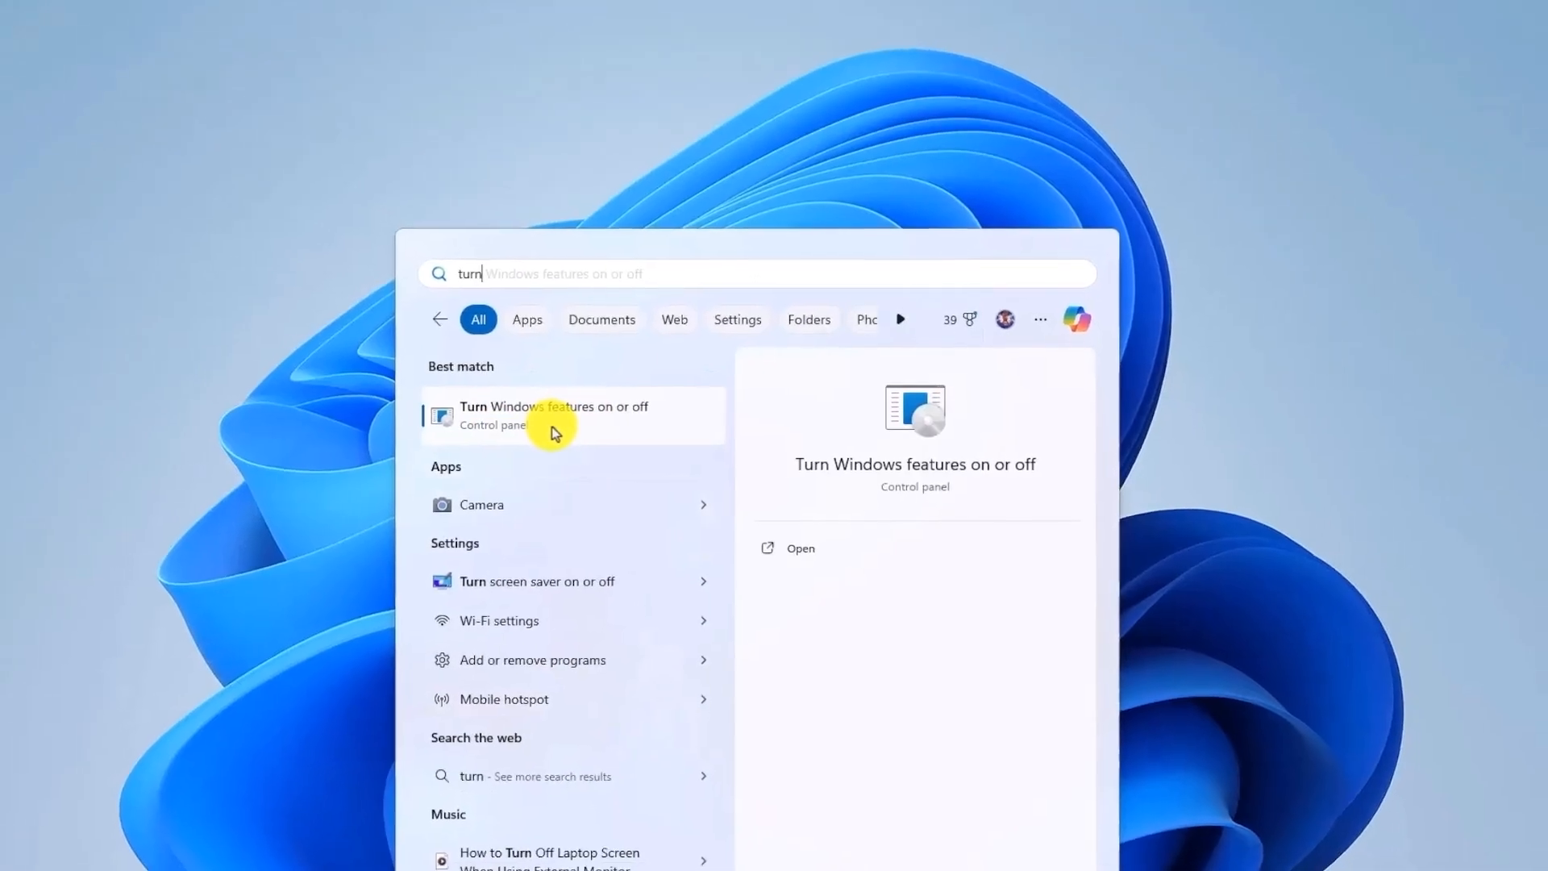
{"action": "left_click", "coordinate": [551, 418]}
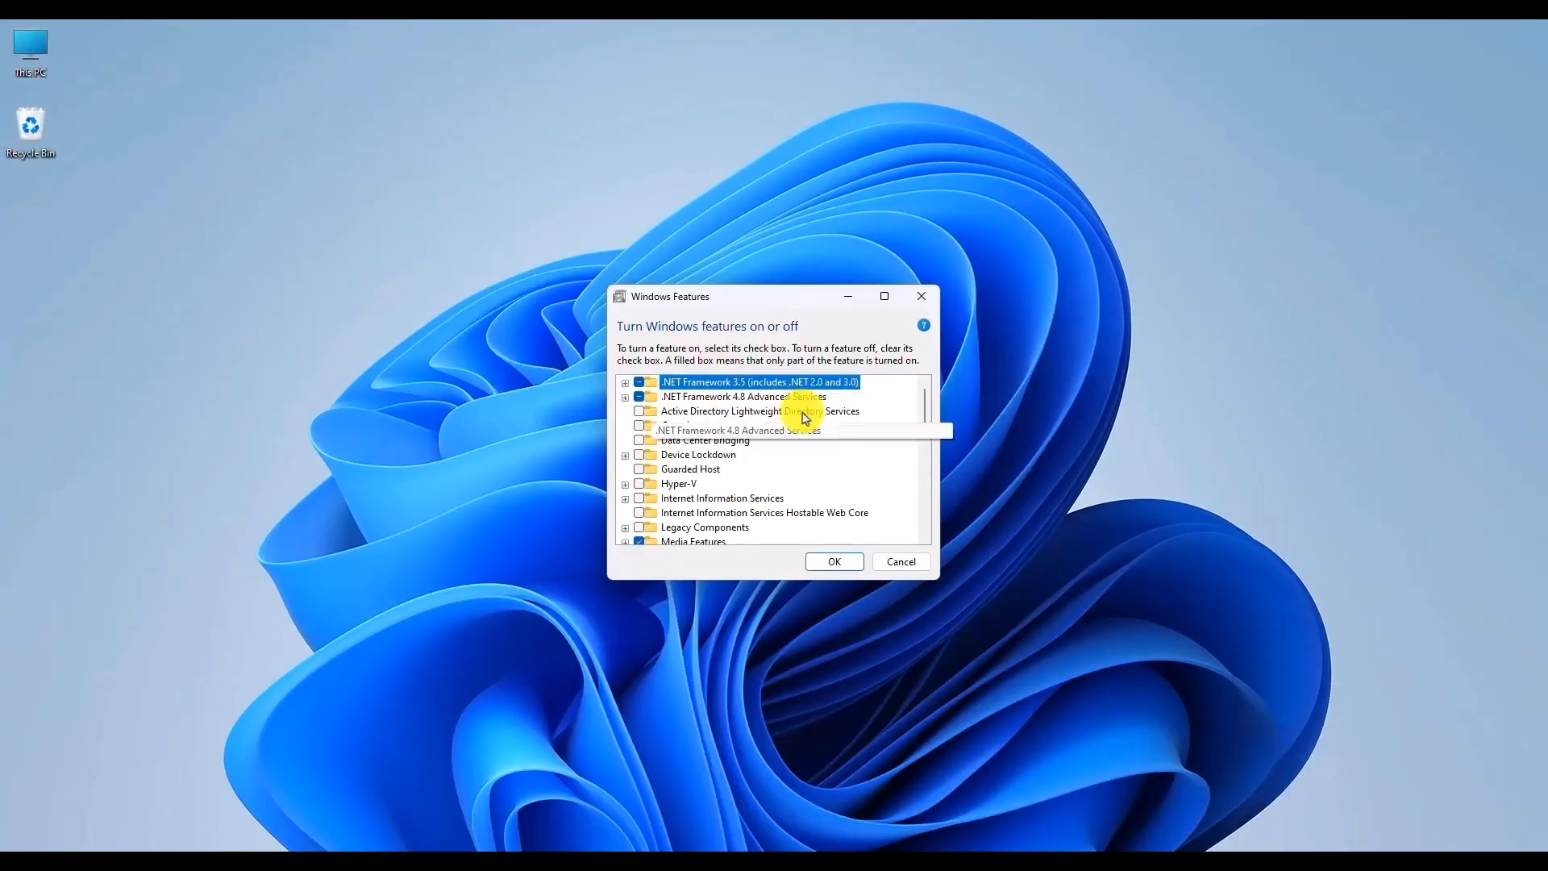
{"action": "left_click", "coordinate": [885, 297]}
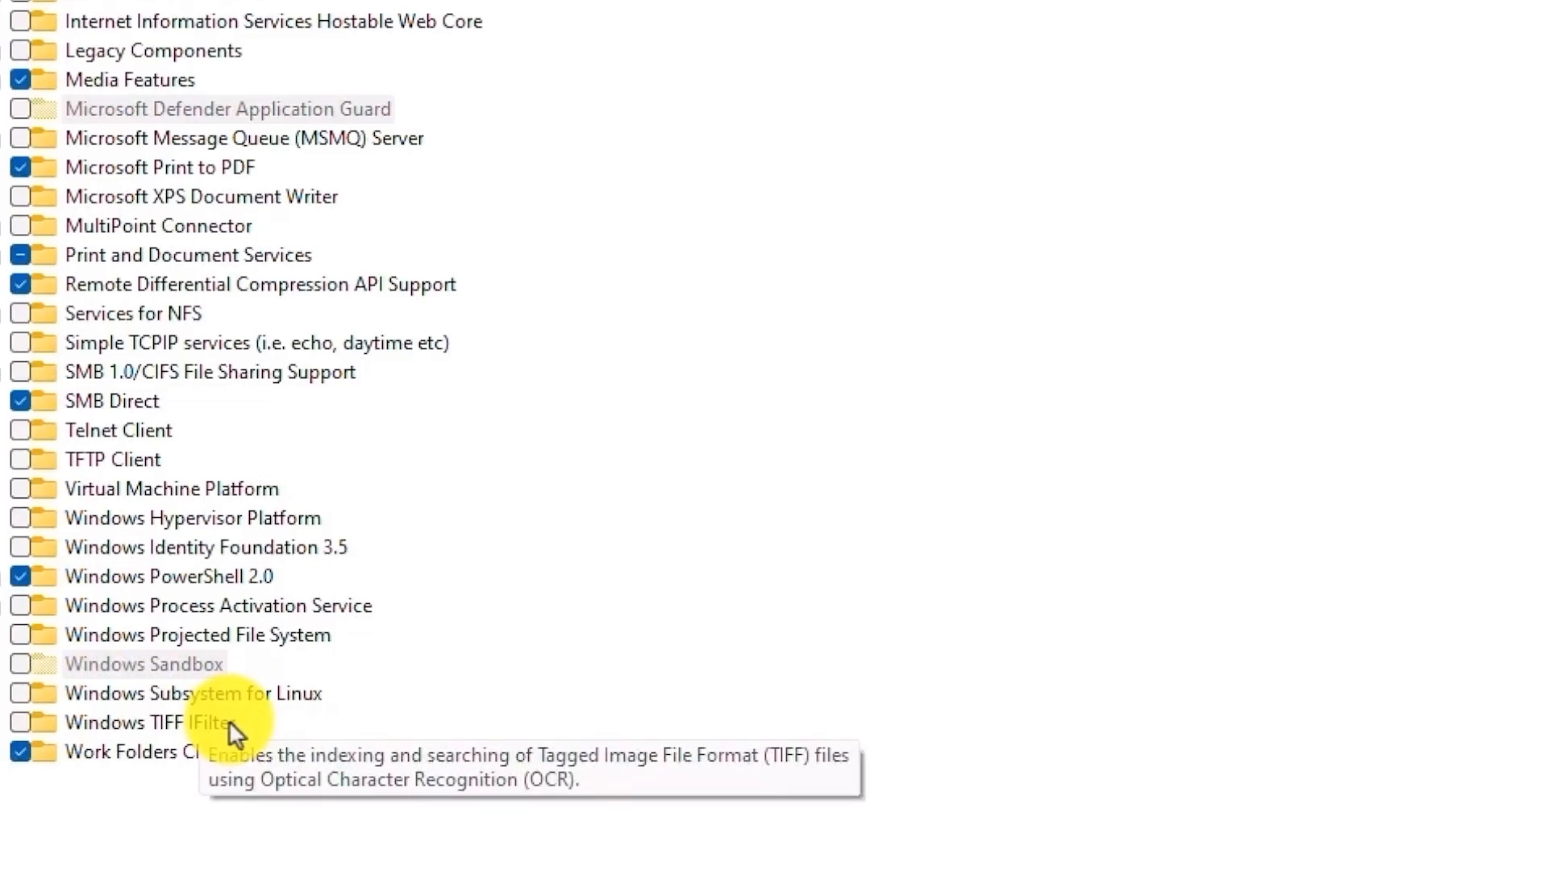
Step: Turn on the Windows Subsystem for Linux feature and restart the PC to finish installing it
{"action": "left_click", "coordinate": [22, 697]}
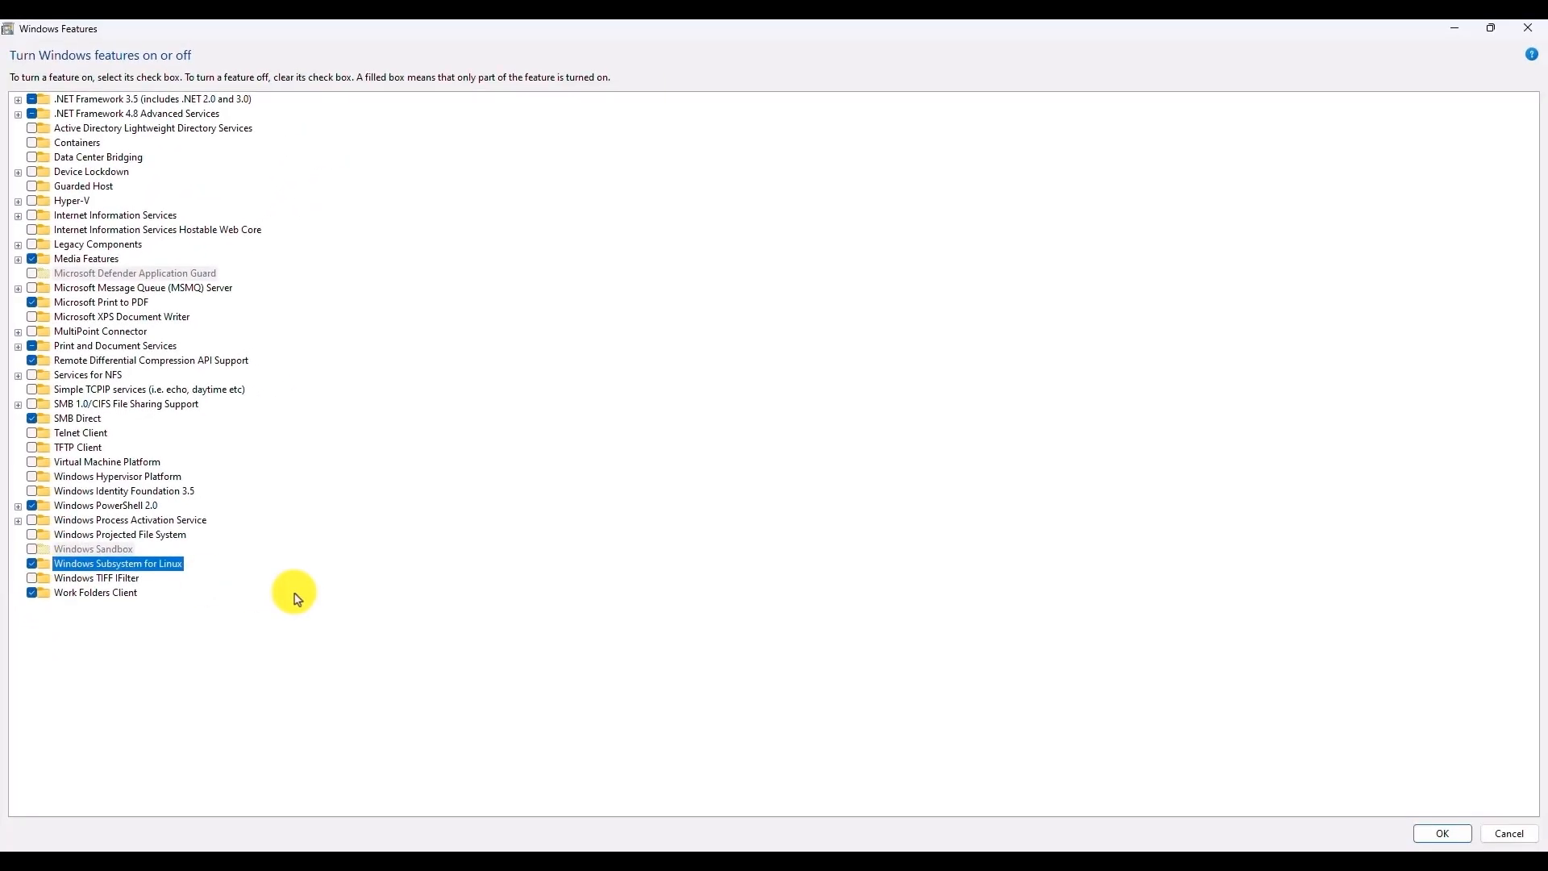
{"action": "left_click", "coordinate": [1436, 835]}
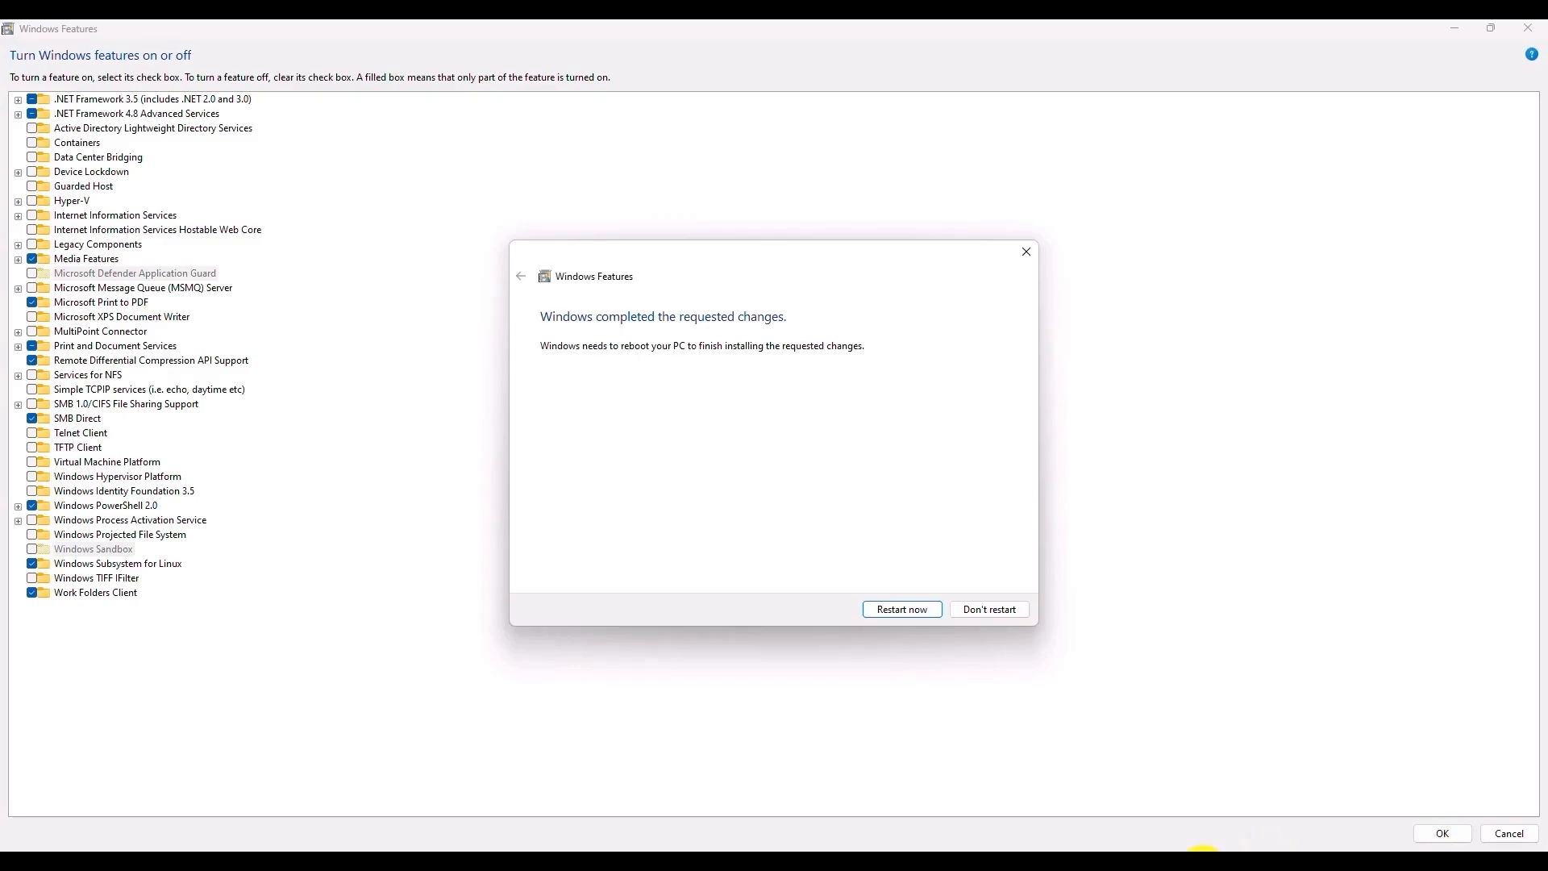
{"action": "left_click", "coordinate": [903, 609]}
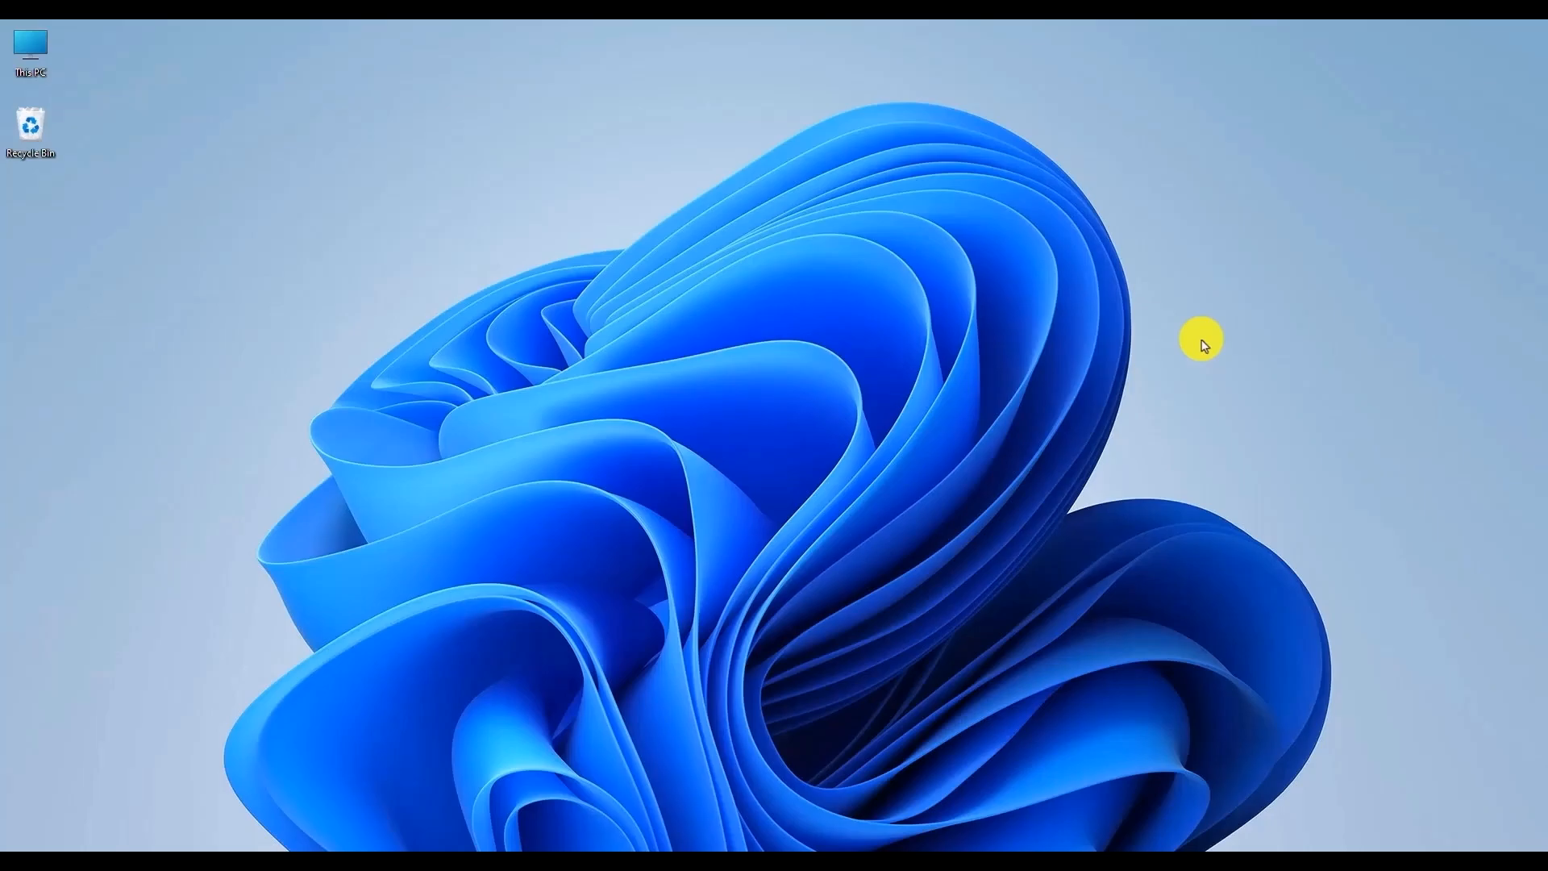
Step: Open Microsoft Store and search it for "ubuntu"
{"action": "key", "text": "super"}
{"action": "type", "text": "mi"}
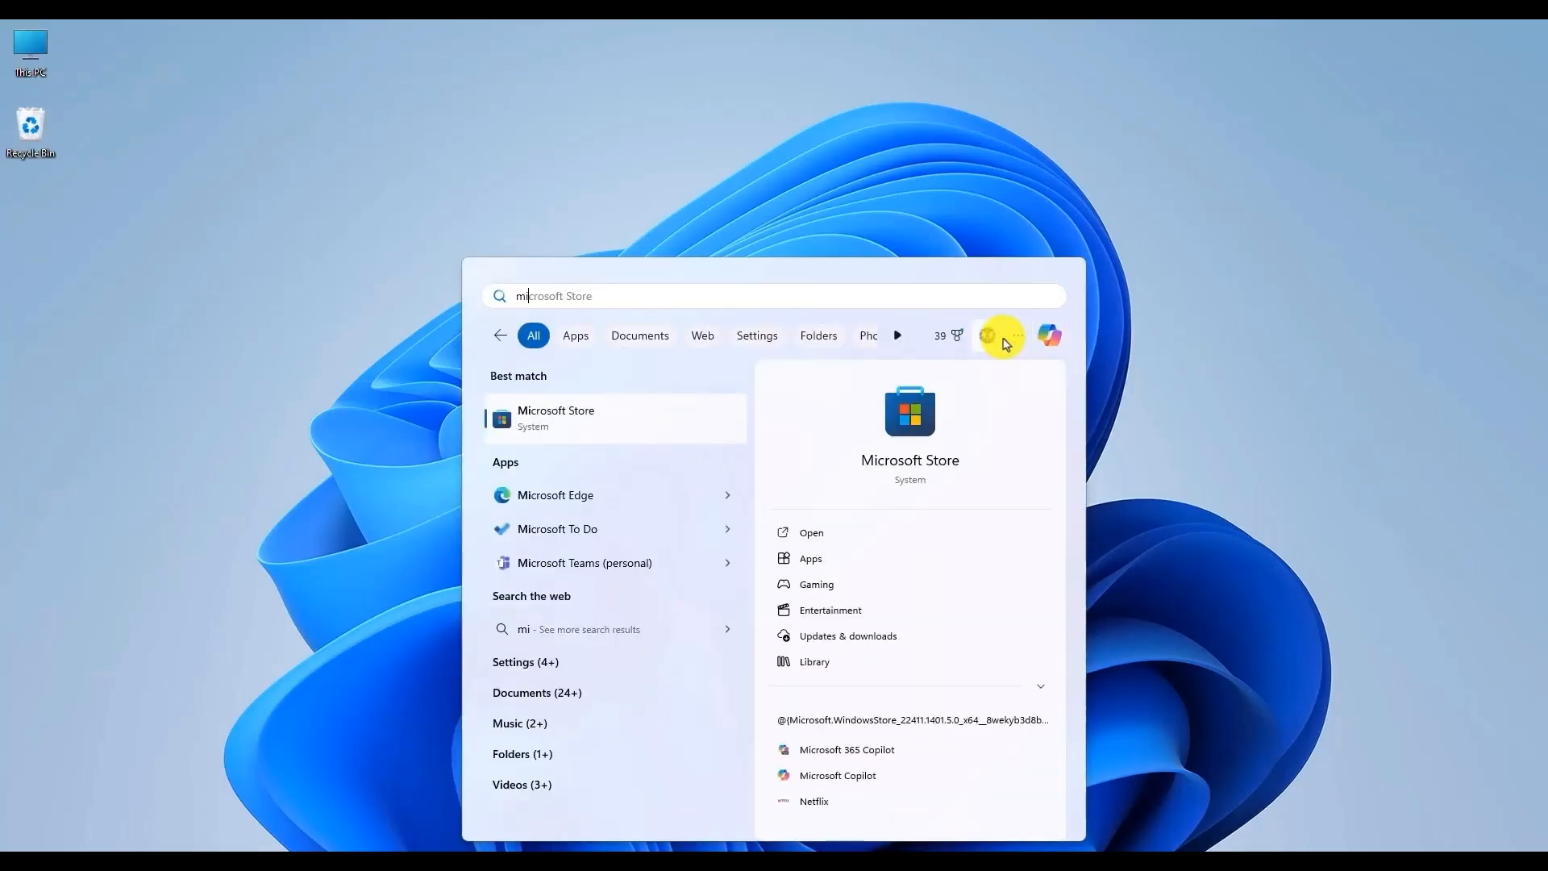
{"action": "left_click", "coordinate": [622, 415]}
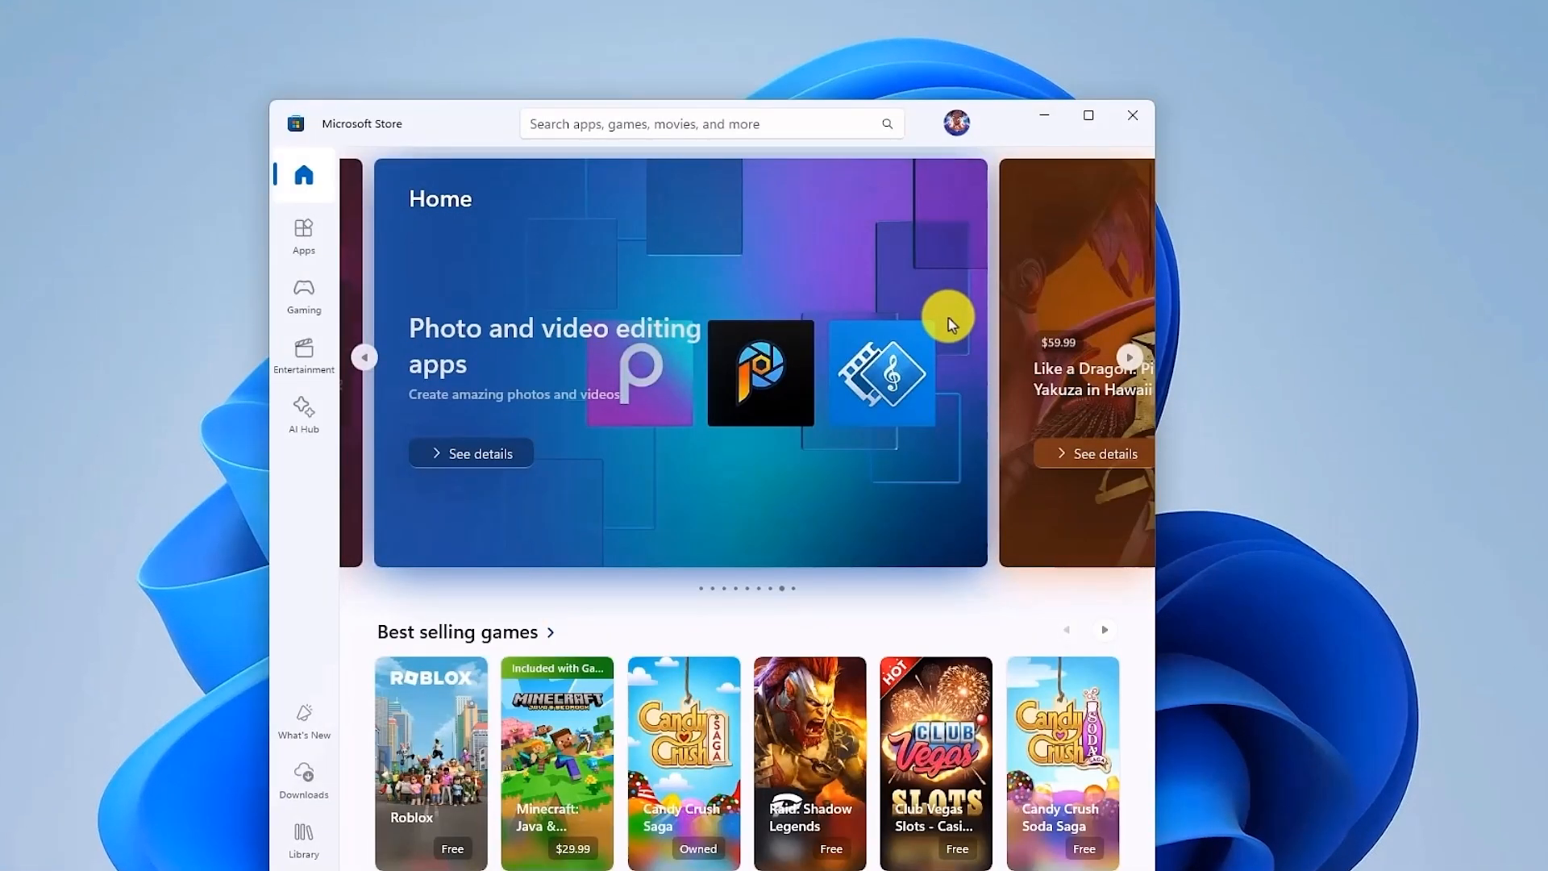
{"action": "left_click", "coordinate": [688, 122]}
{"action": "type", "text": "ubuntu"}
{"action": "key", "text": "Return"}
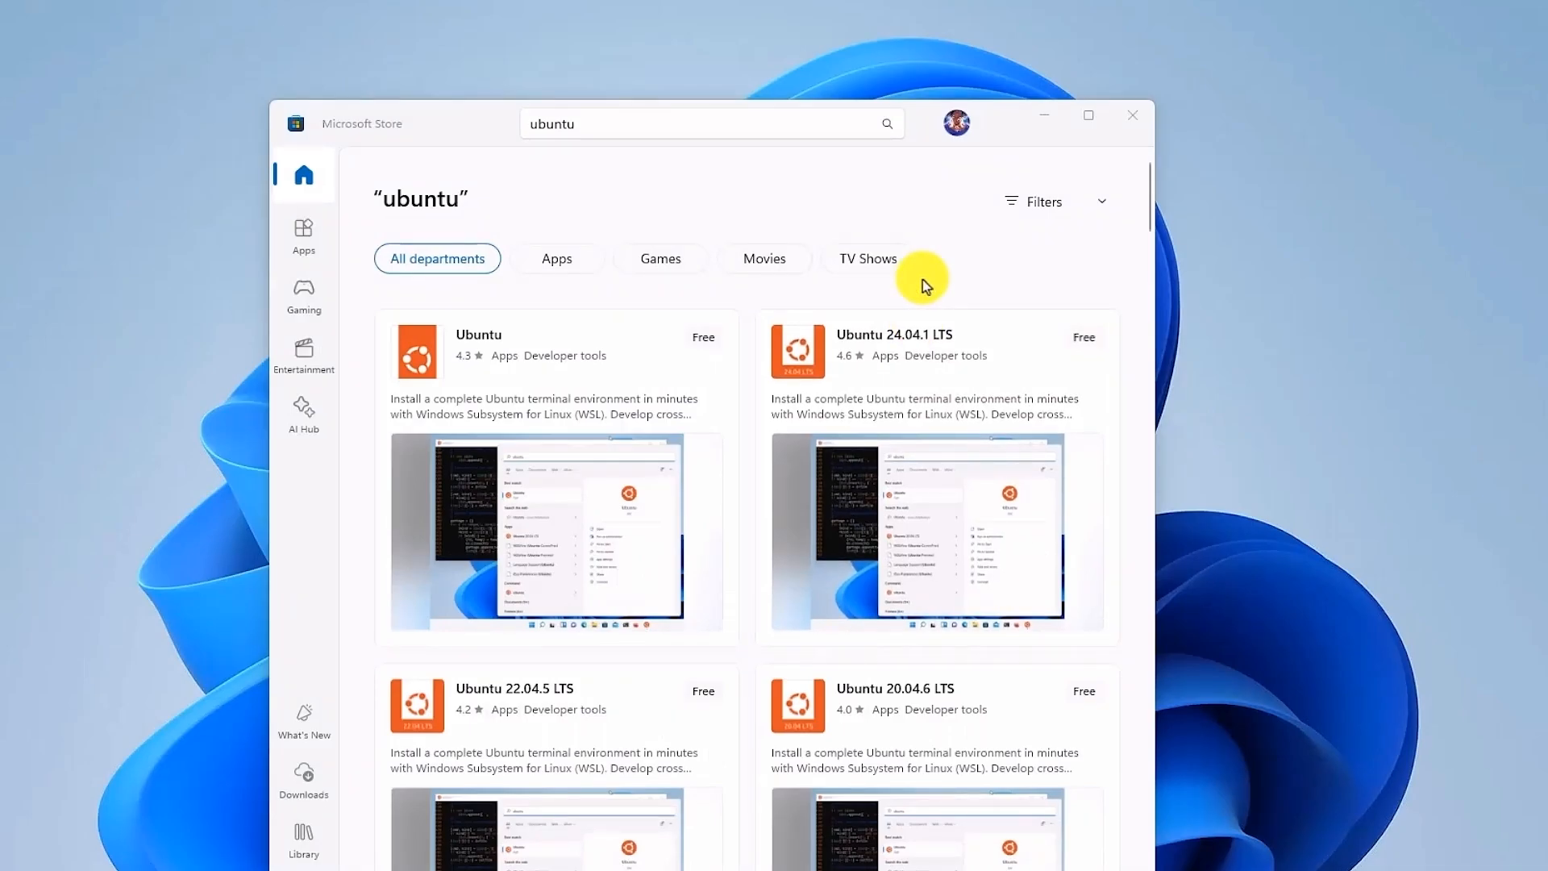
Step: Switch to Chrome, search Google for "Ubuntu" and open the official ubuntu.com website
{"action": "key", "text": "super+s"}
{"action": "type", "text": "c"}
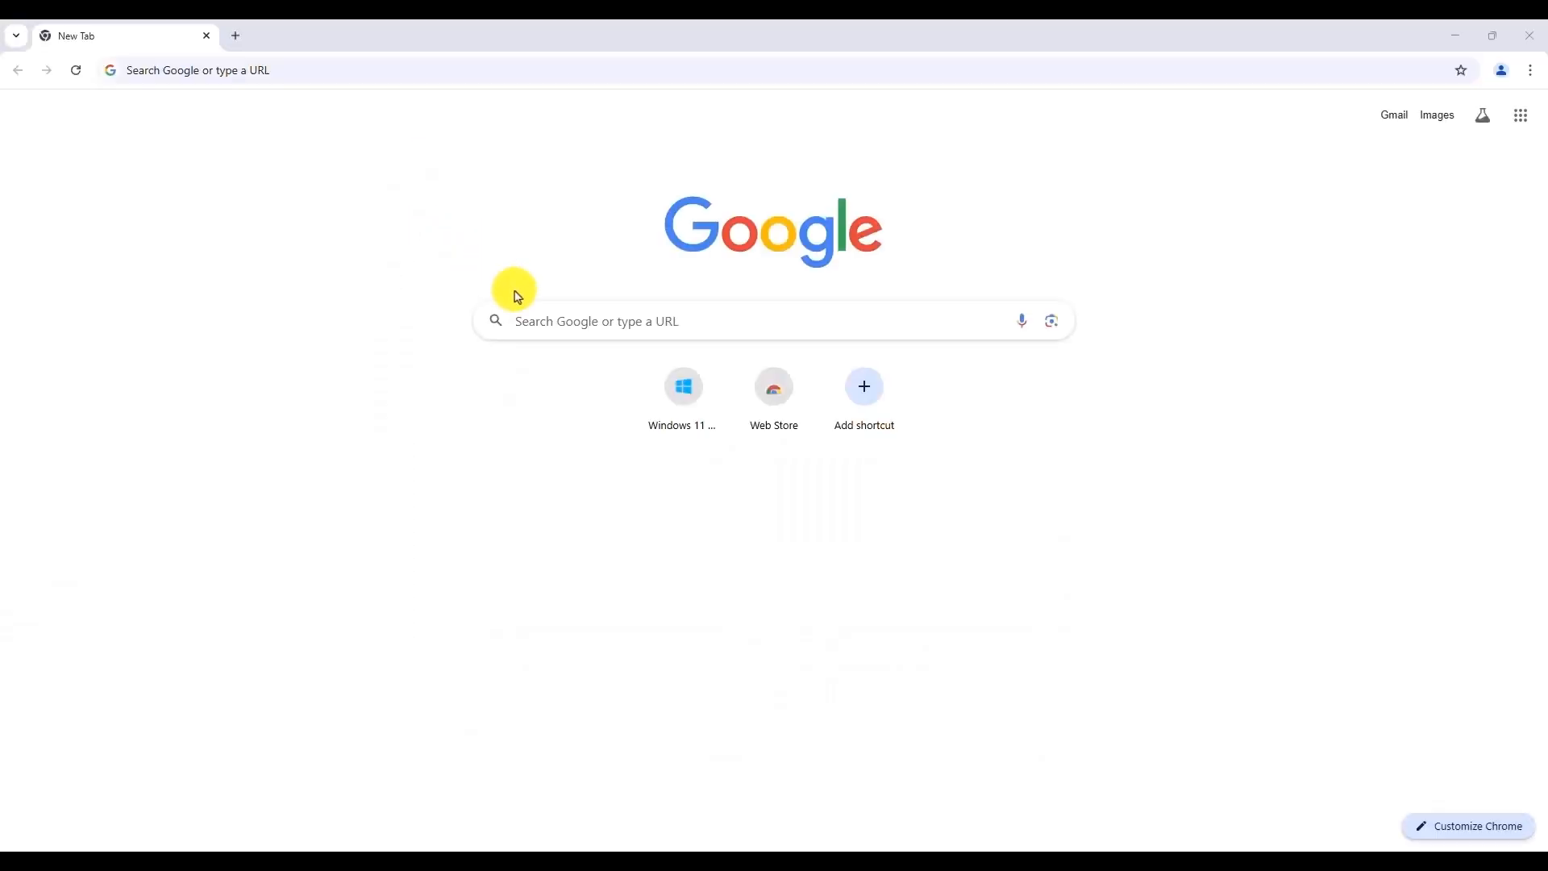
{"action": "left_click", "coordinate": [580, 323]}
{"action": "type", "text": "Ubuntu"}
{"action": "key", "text": "Return"}
{"action": "left_click", "coordinate": [263, 274]}
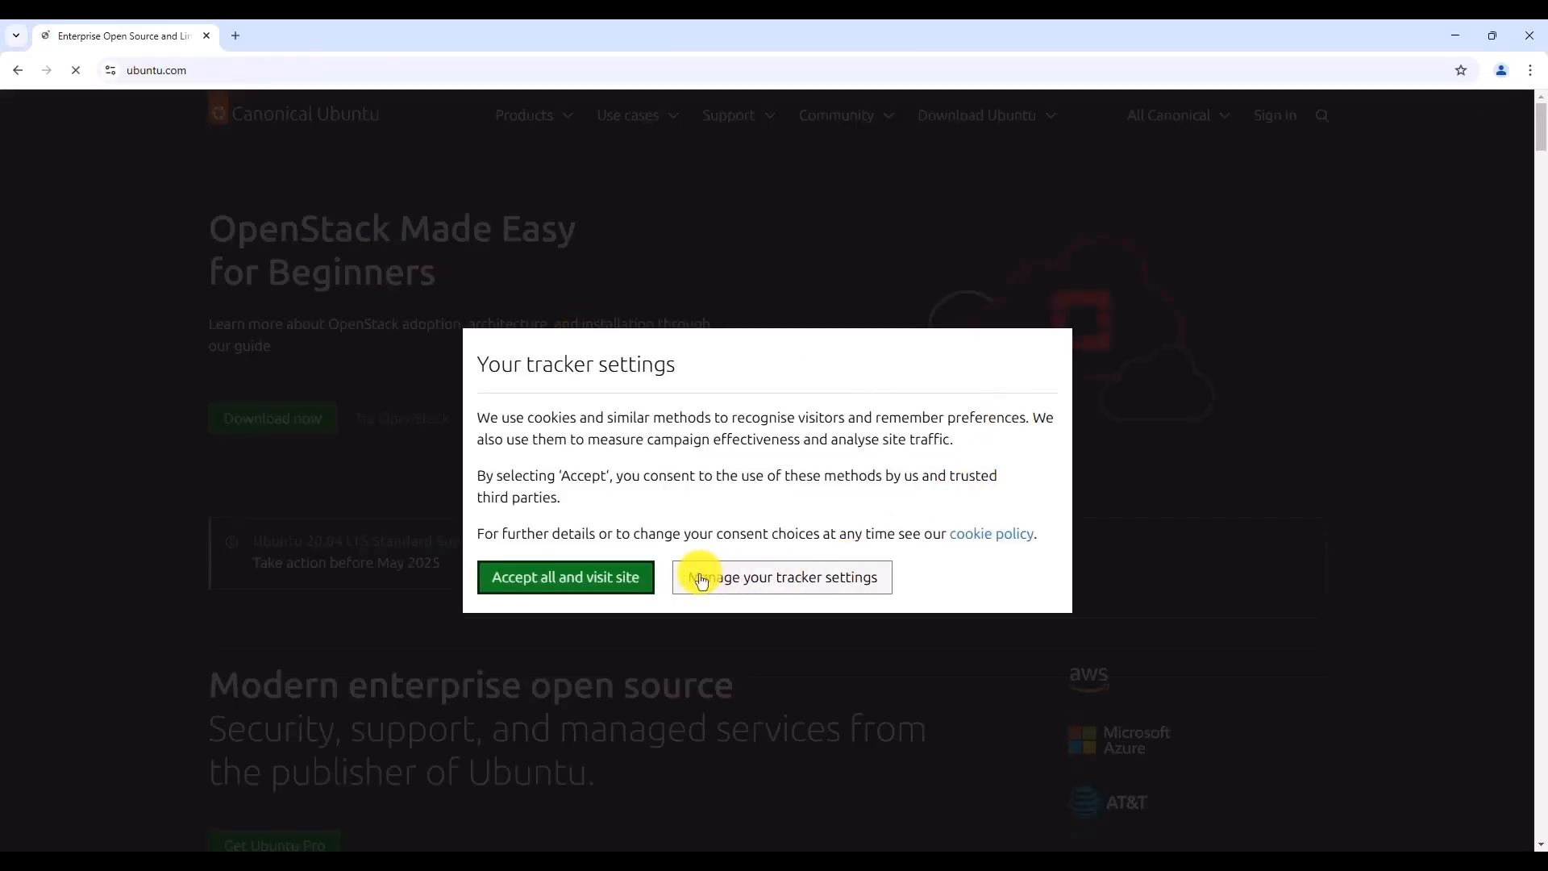
Step: Accept the site's trackers and check the latest Ubuntu LTS version on the Ubuntu Desktop download page
{"action": "left_click", "coordinate": [565, 577]}
{"action": "scroll", "coordinate": [1129, 582], "scroll_direction": "down", "scroll_amount": 5}
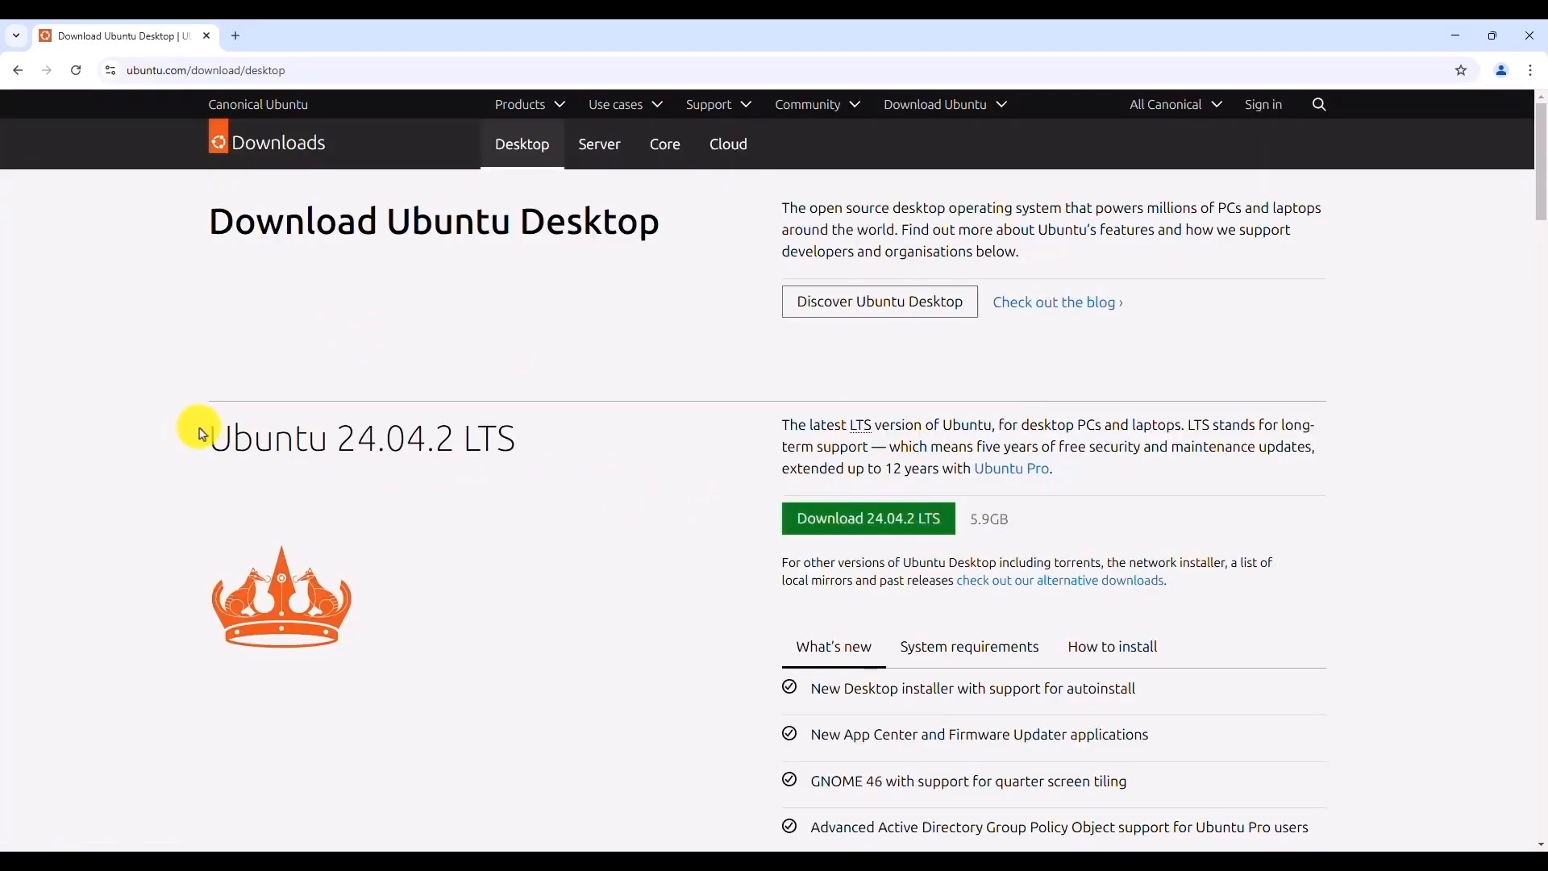
{"action": "left_click_drag", "start_coordinate": [196, 421], "coordinate": [543, 443]}
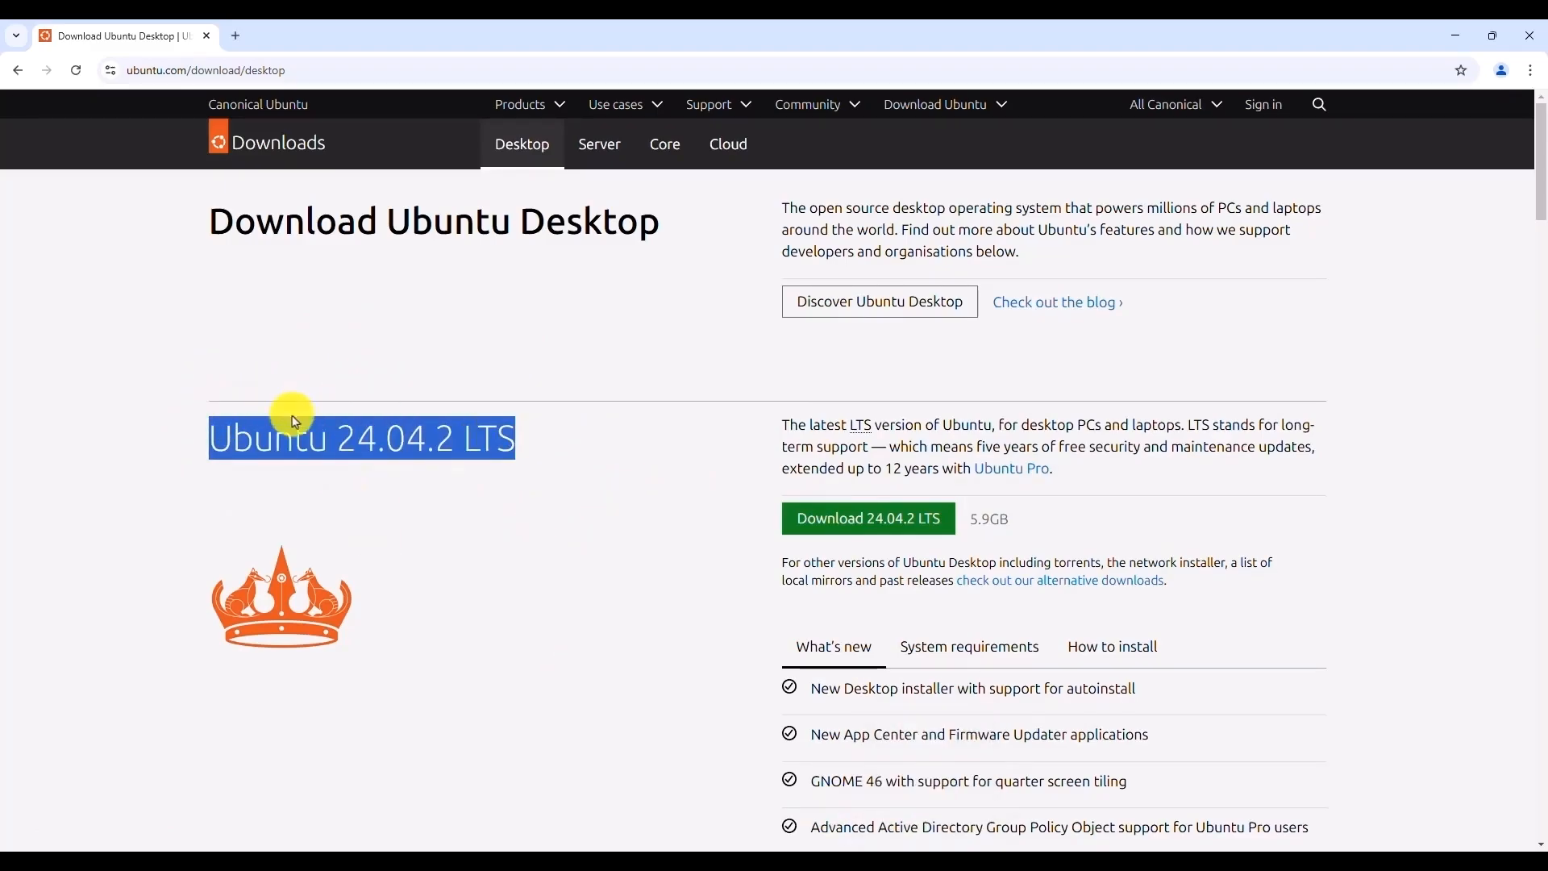
Step: Switch back to Microsoft Store, install the free "Ubuntu" app by Canonical Group Limited, and close the store
{"action": "left_click", "coordinate": [934, 860]}
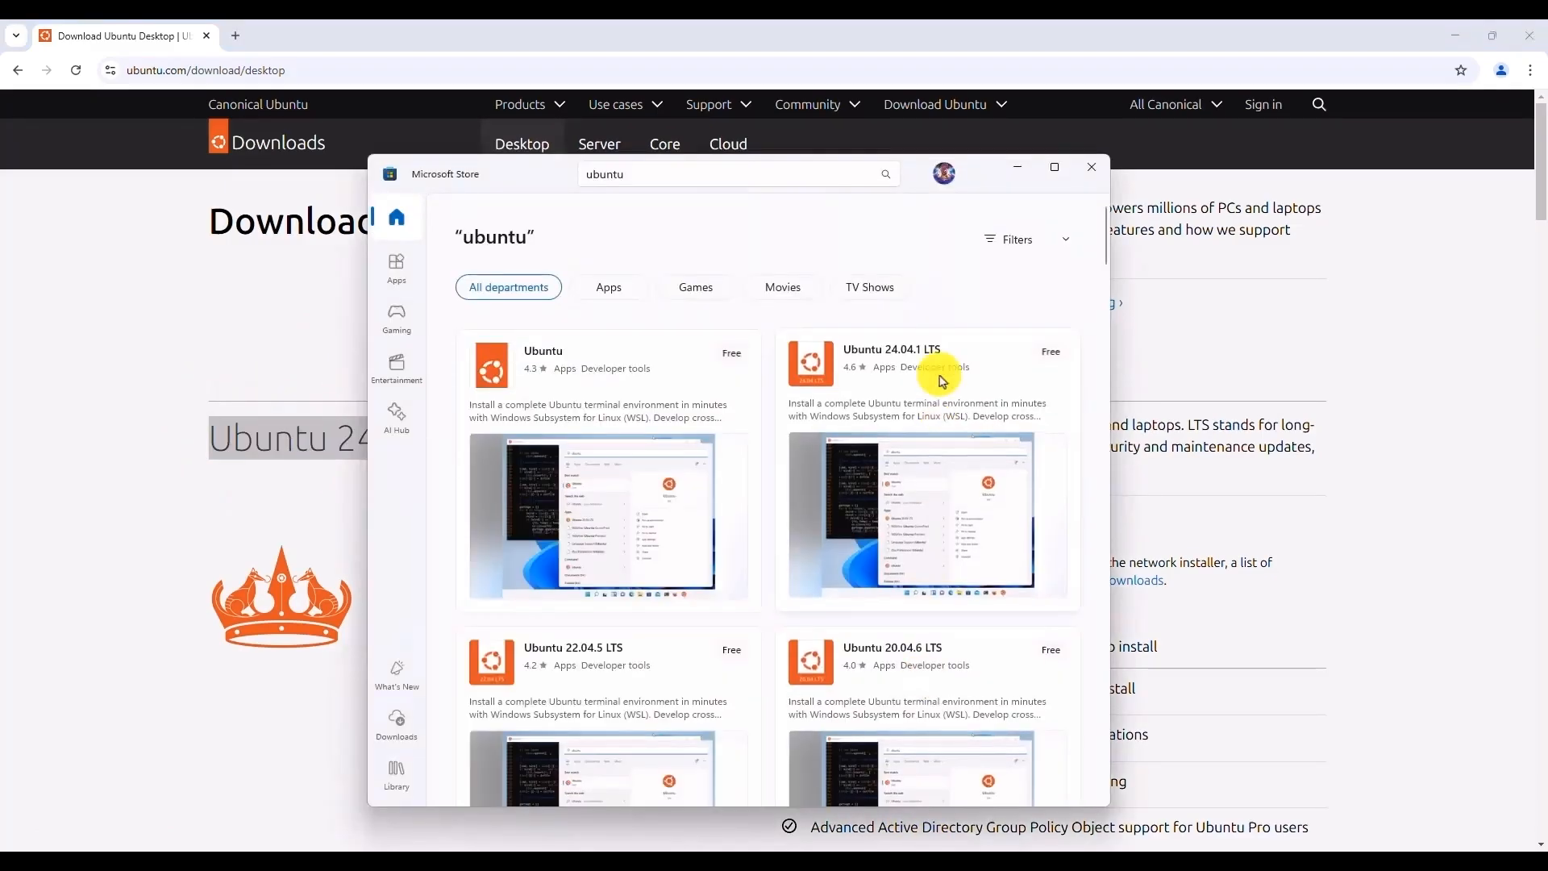
{"action": "left_click_drag", "start_coordinate": [980, 172], "coordinate": [1182, 178]}
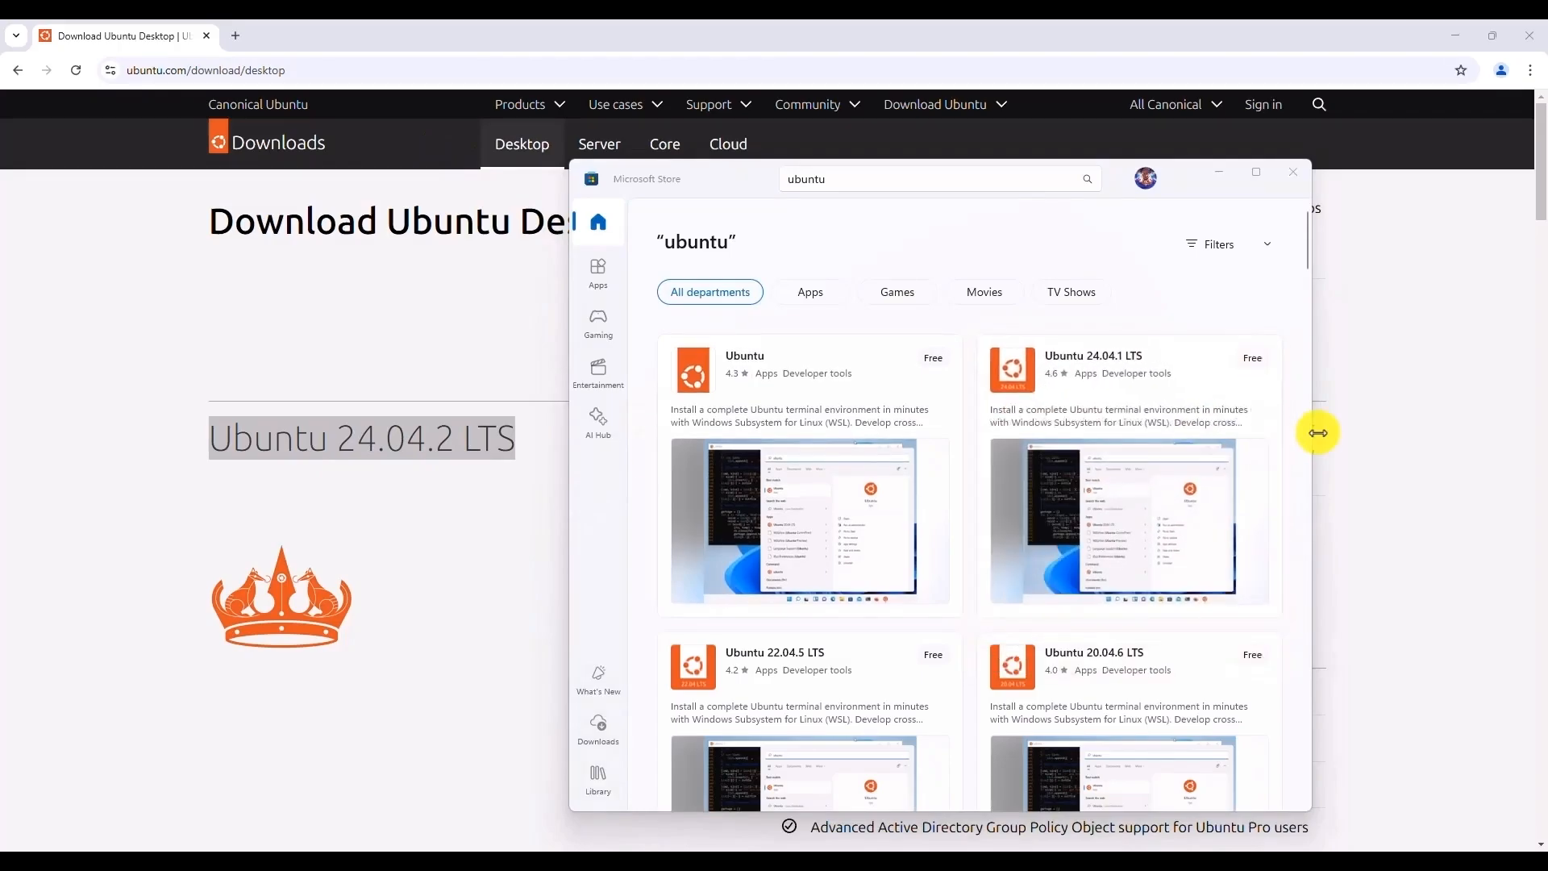
{"action": "left_click", "coordinate": [878, 411]}
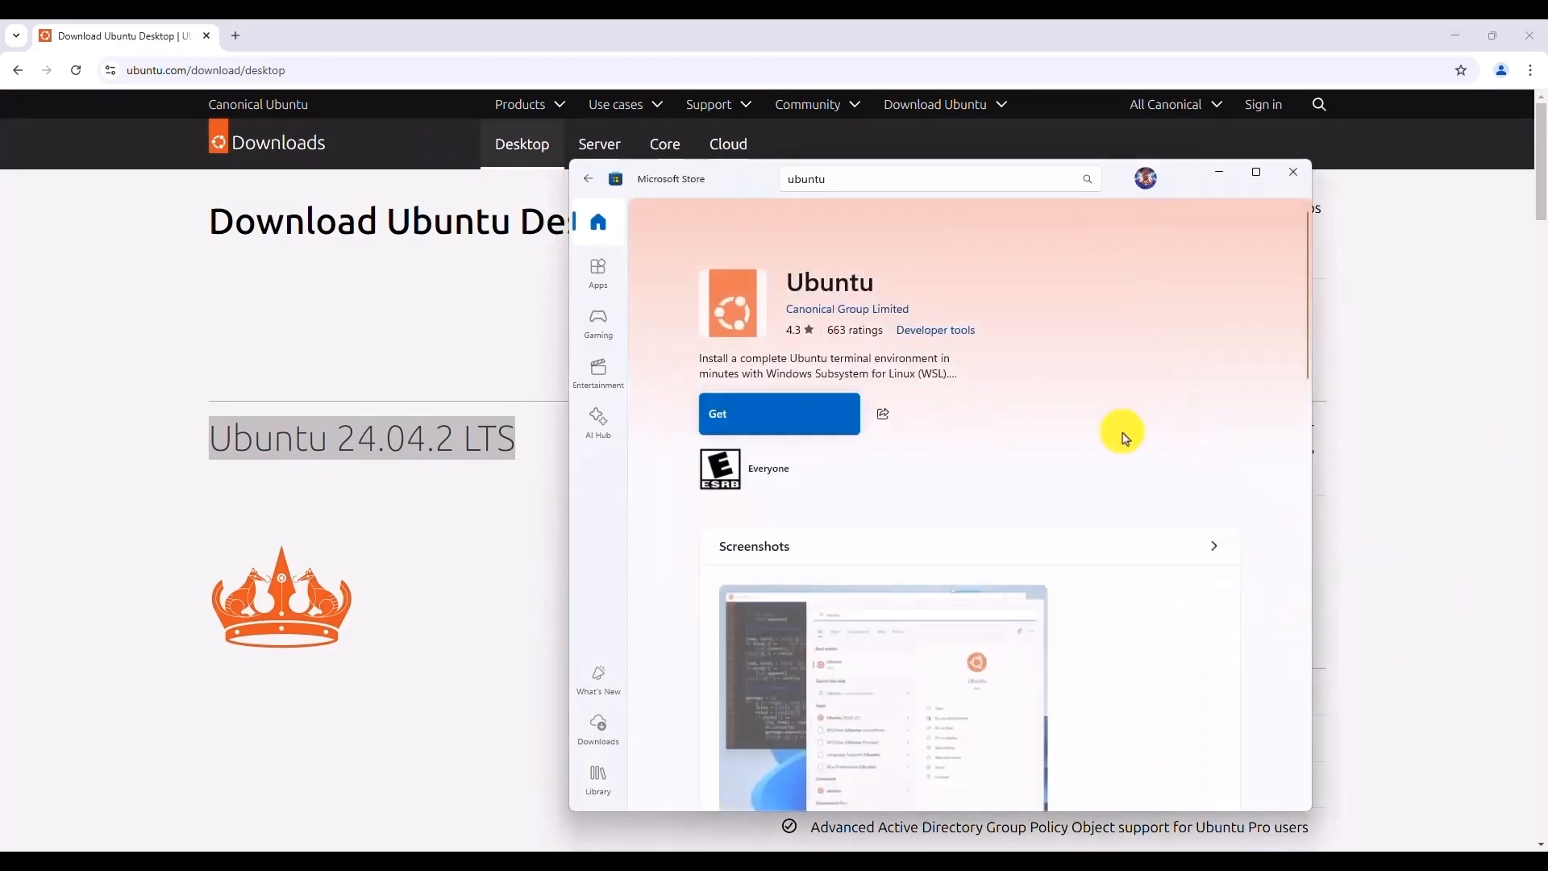
{"action": "left_click", "coordinate": [853, 418]}
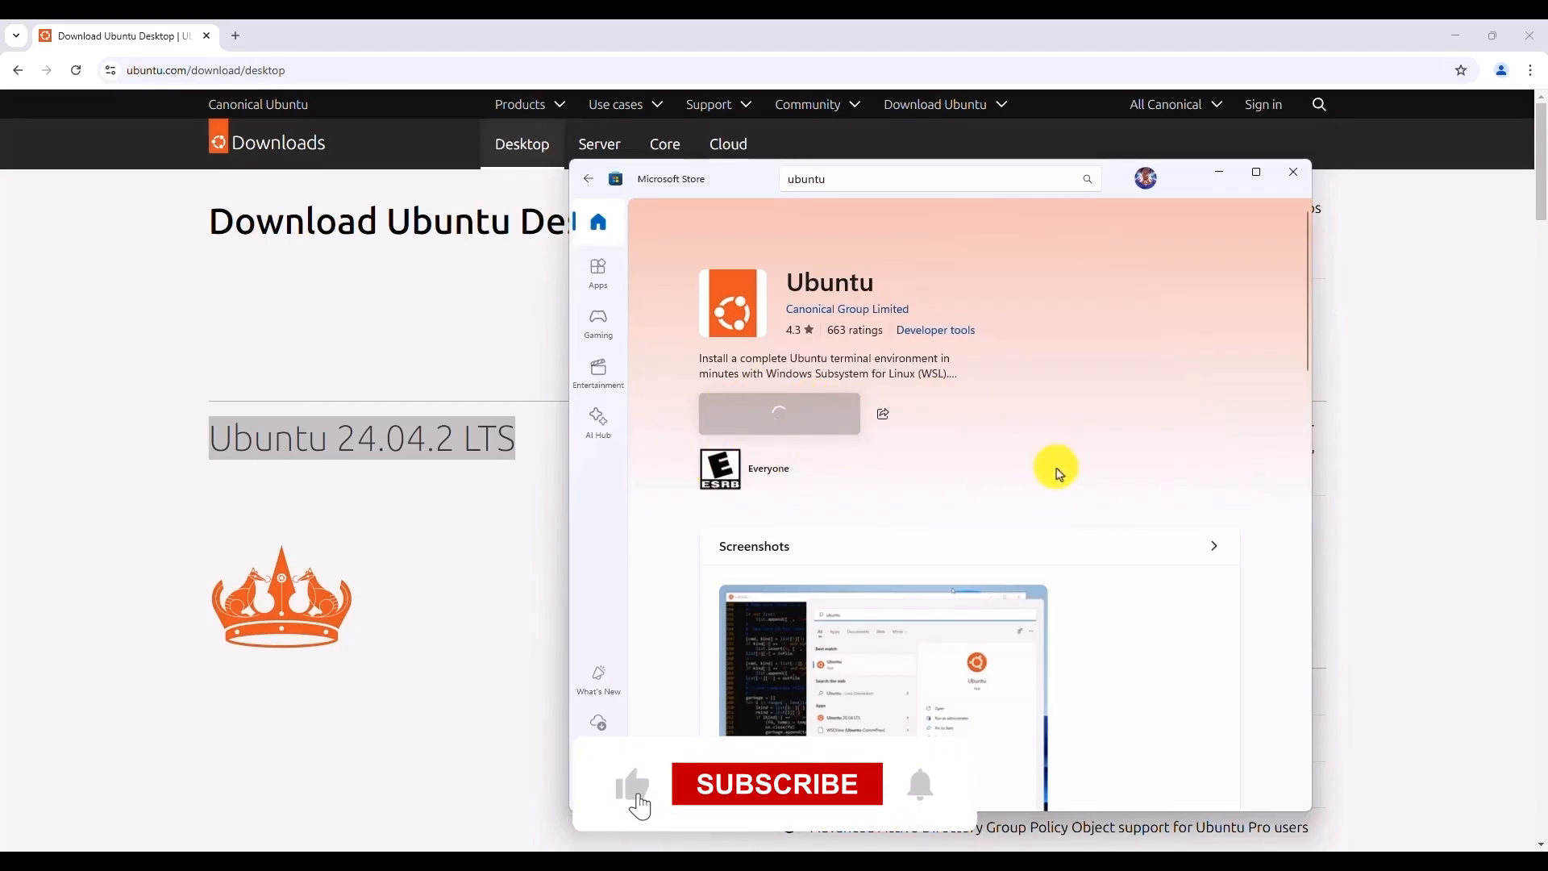
{"action": "scroll", "coordinate": [1058, 474], "scroll_direction": "down", "scroll_amount": 1}
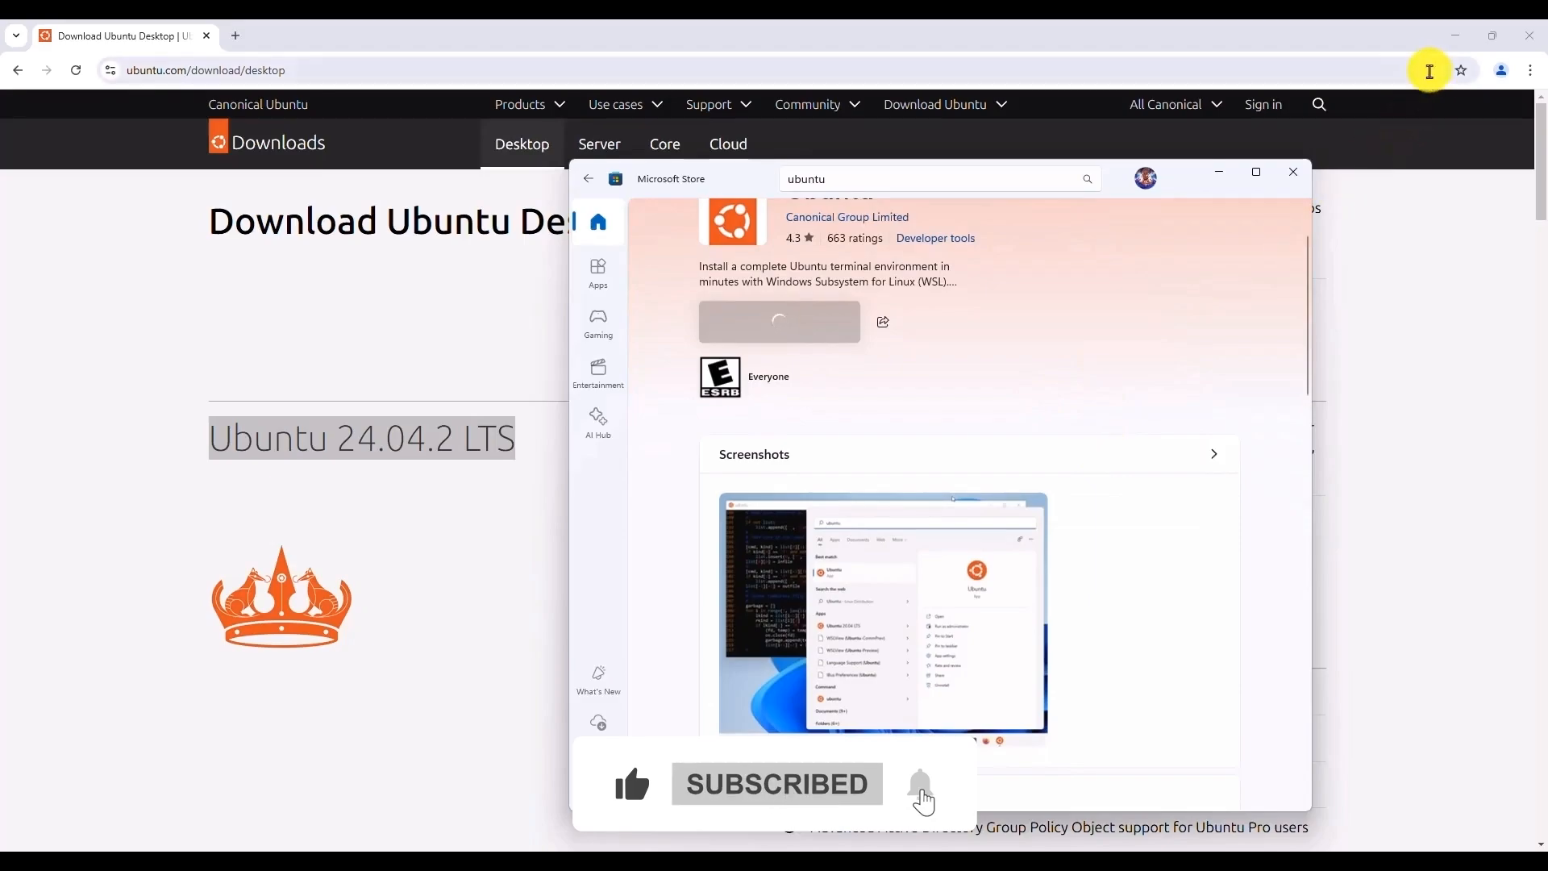
{"action": "scroll", "coordinate": [857, 428], "scroll_direction": "up", "scroll_amount": 1}
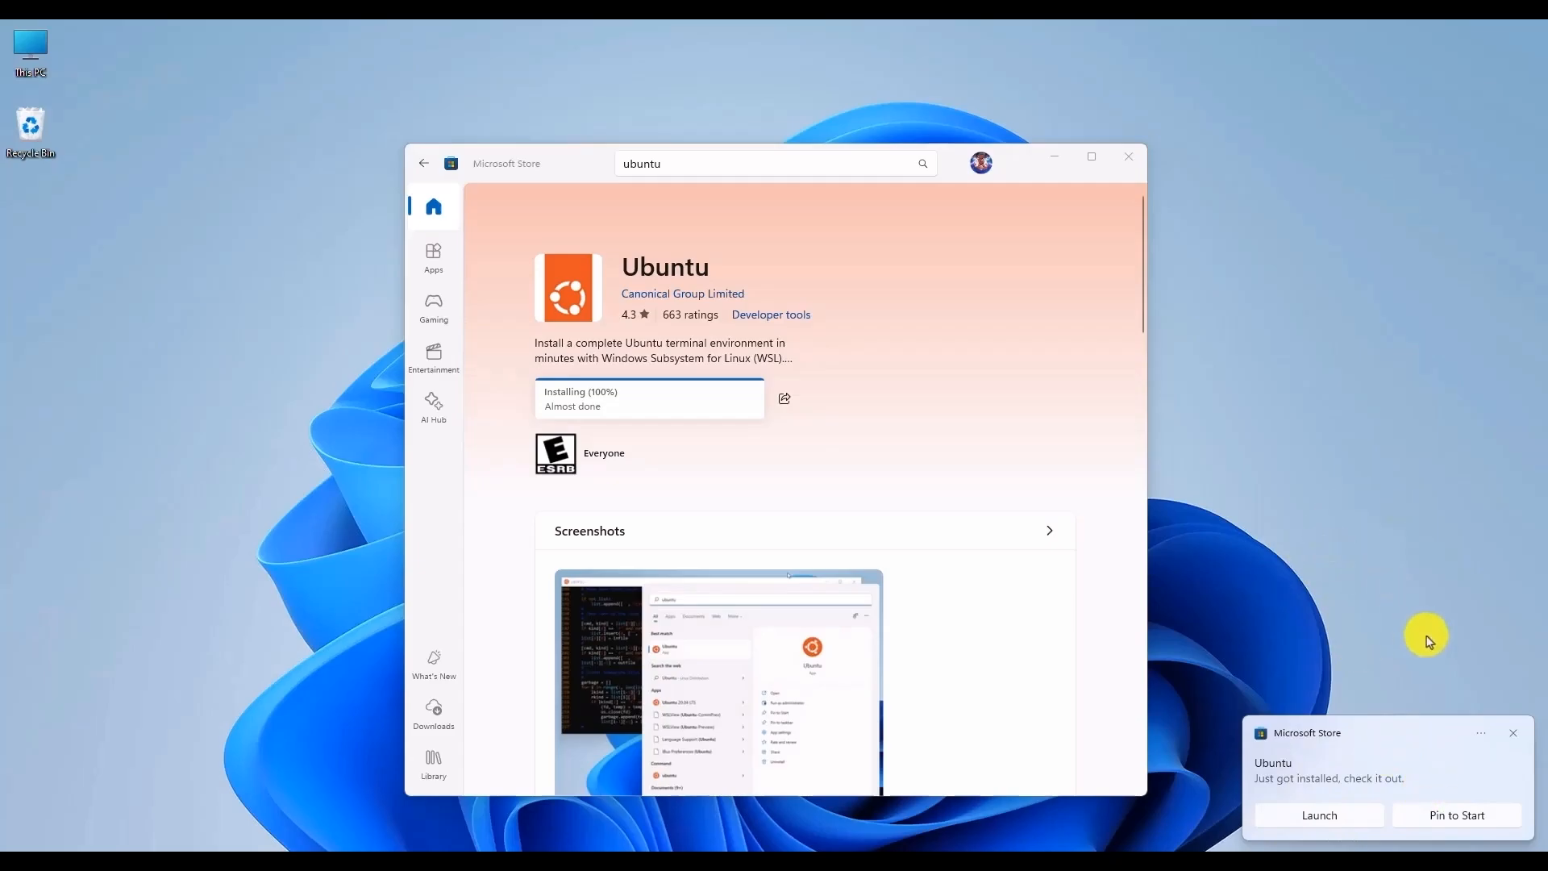
{"action": "left_click", "coordinate": [1519, 740]}
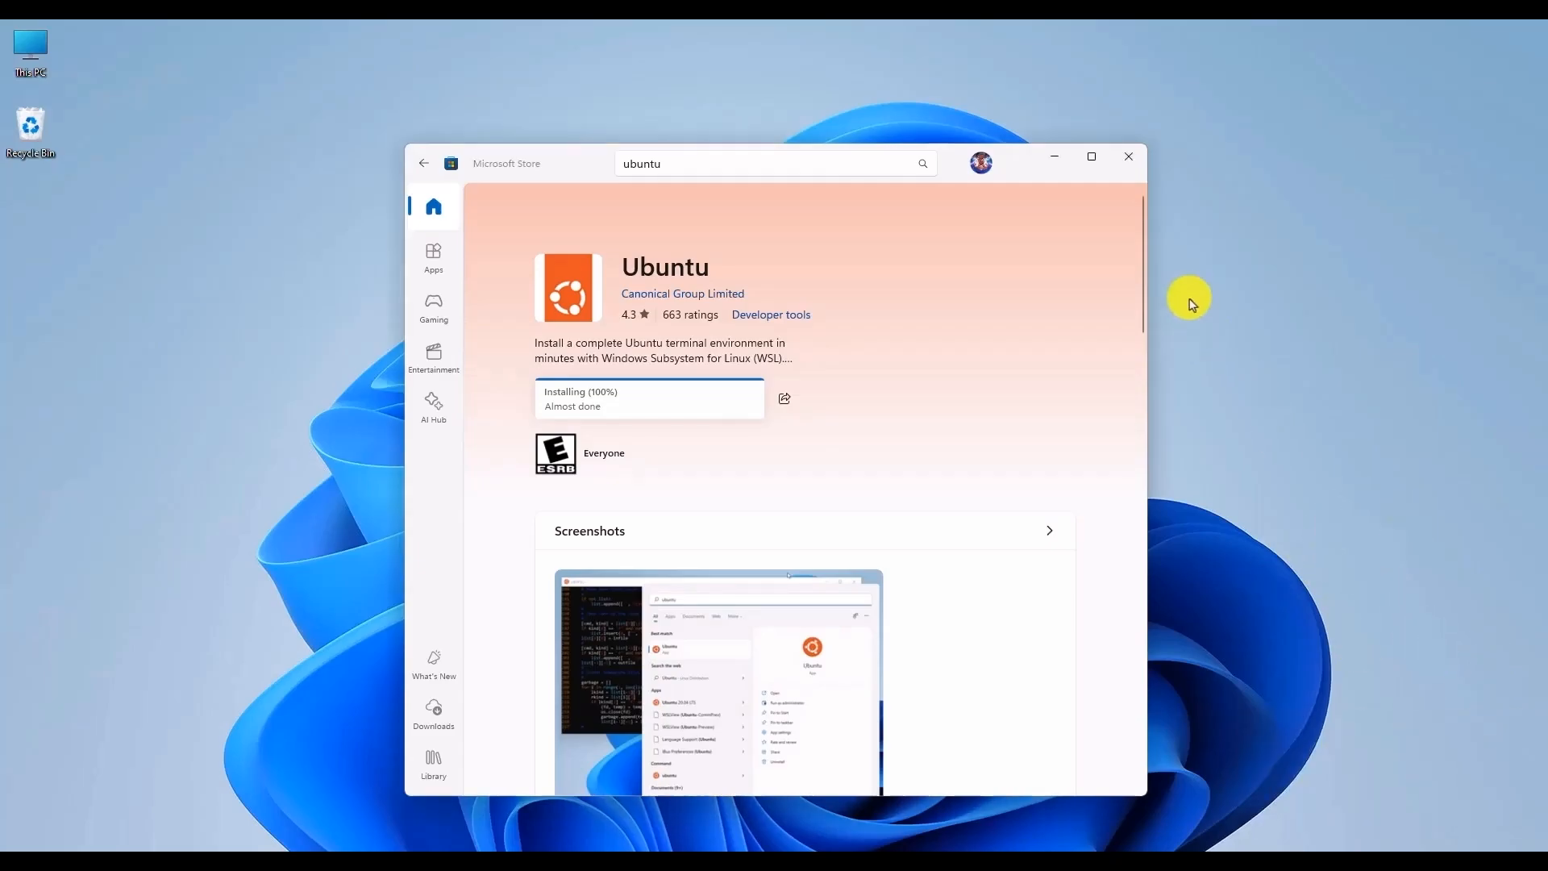
{"action": "left_click", "coordinate": [1129, 157]}
Step: Launch the installed Ubuntu app from the Windows search
{"action": "key", "text": "super"}
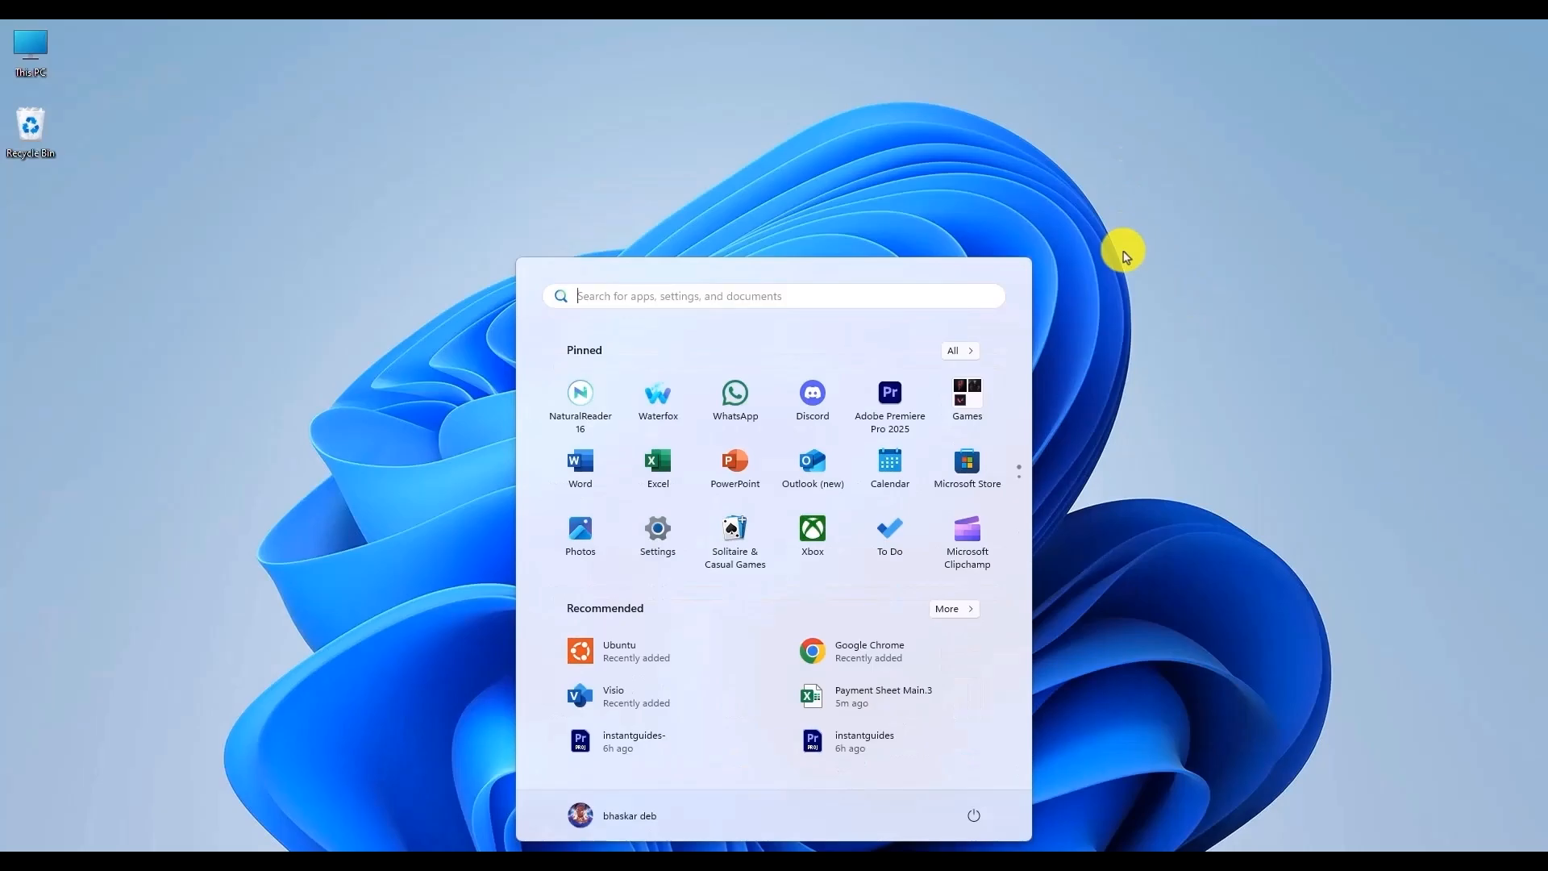
{"action": "type", "text": "u"}
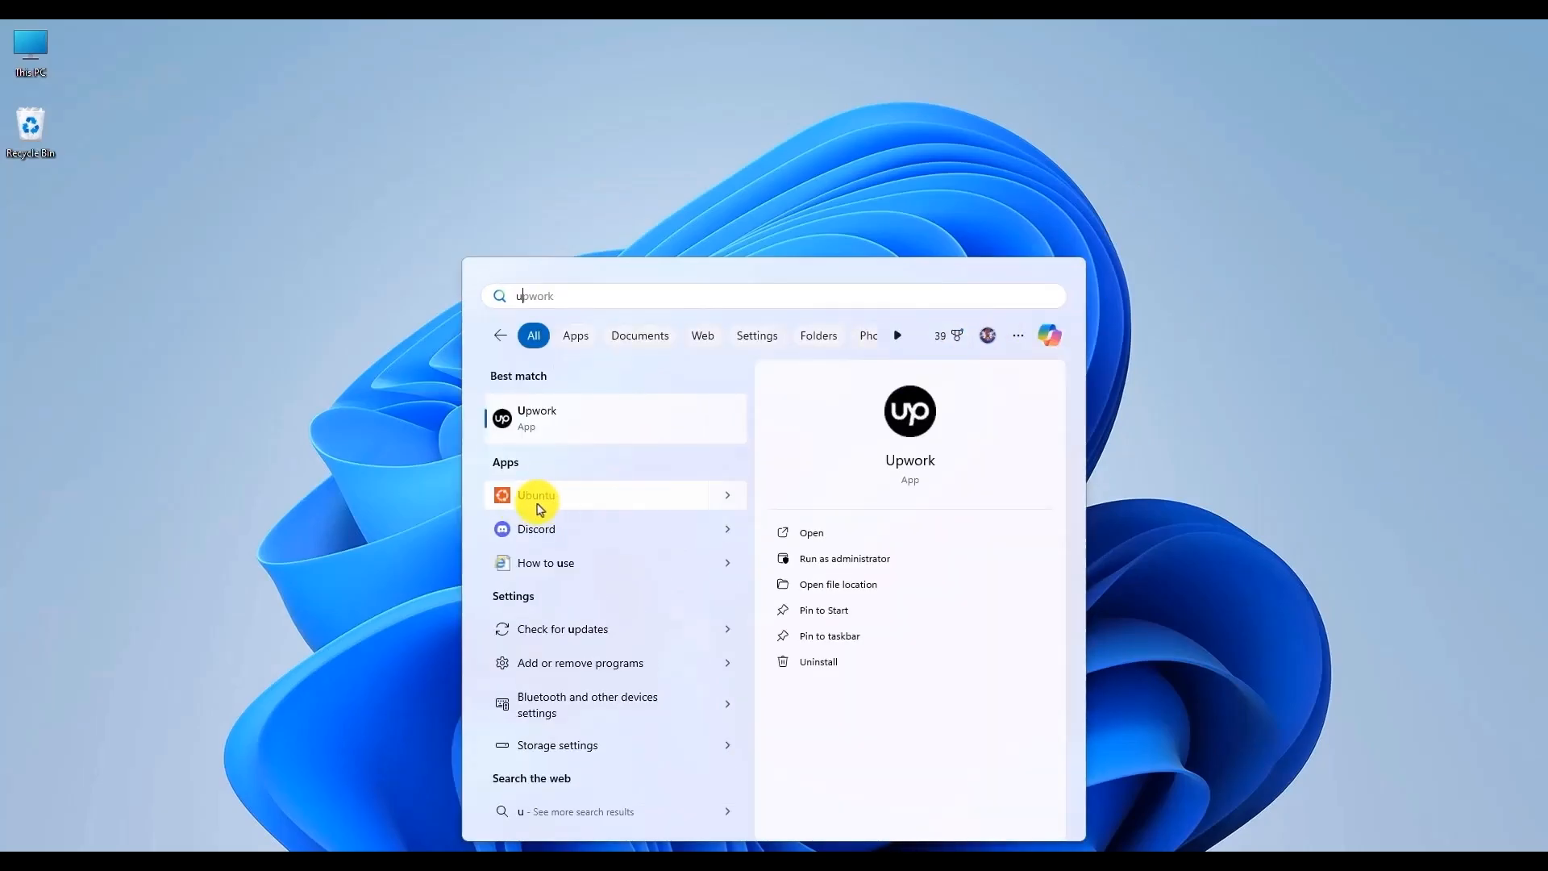
{"action": "left_click", "coordinate": [537, 504]}
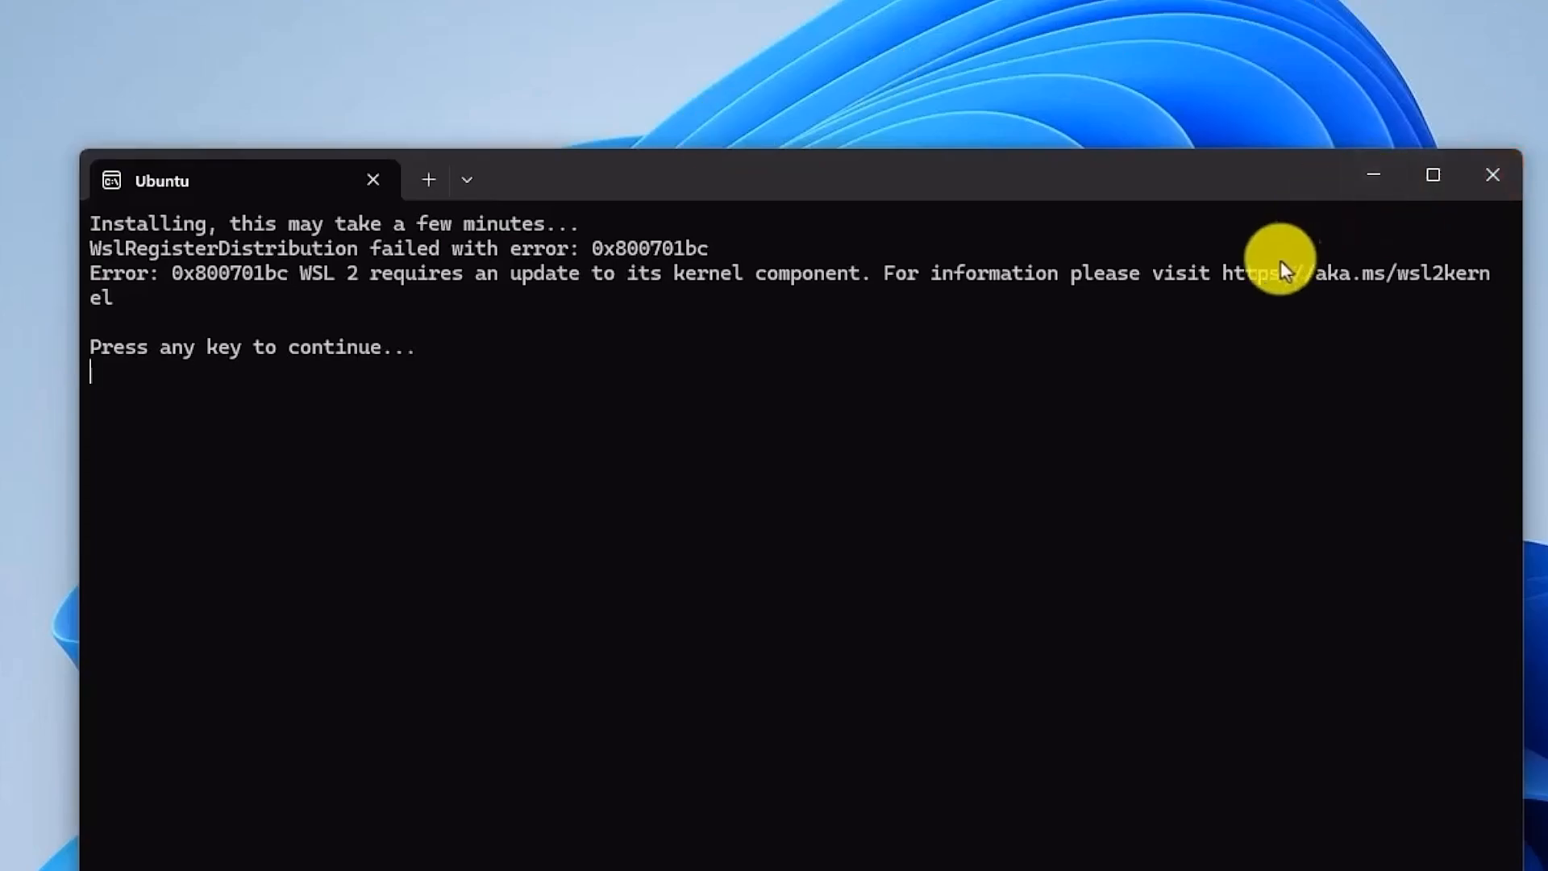
Step: Copy the WSL 2 kernel link from the Ubuntu terminal, look it up in Chrome and open the "Microsoft WSL2 Linux kernel update package" result
{"action": "left_click_drag", "start_coordinate": [1218, 274], "coordinate": [1496, 278]}
{"action": "key", "text": "ctrl+c"}
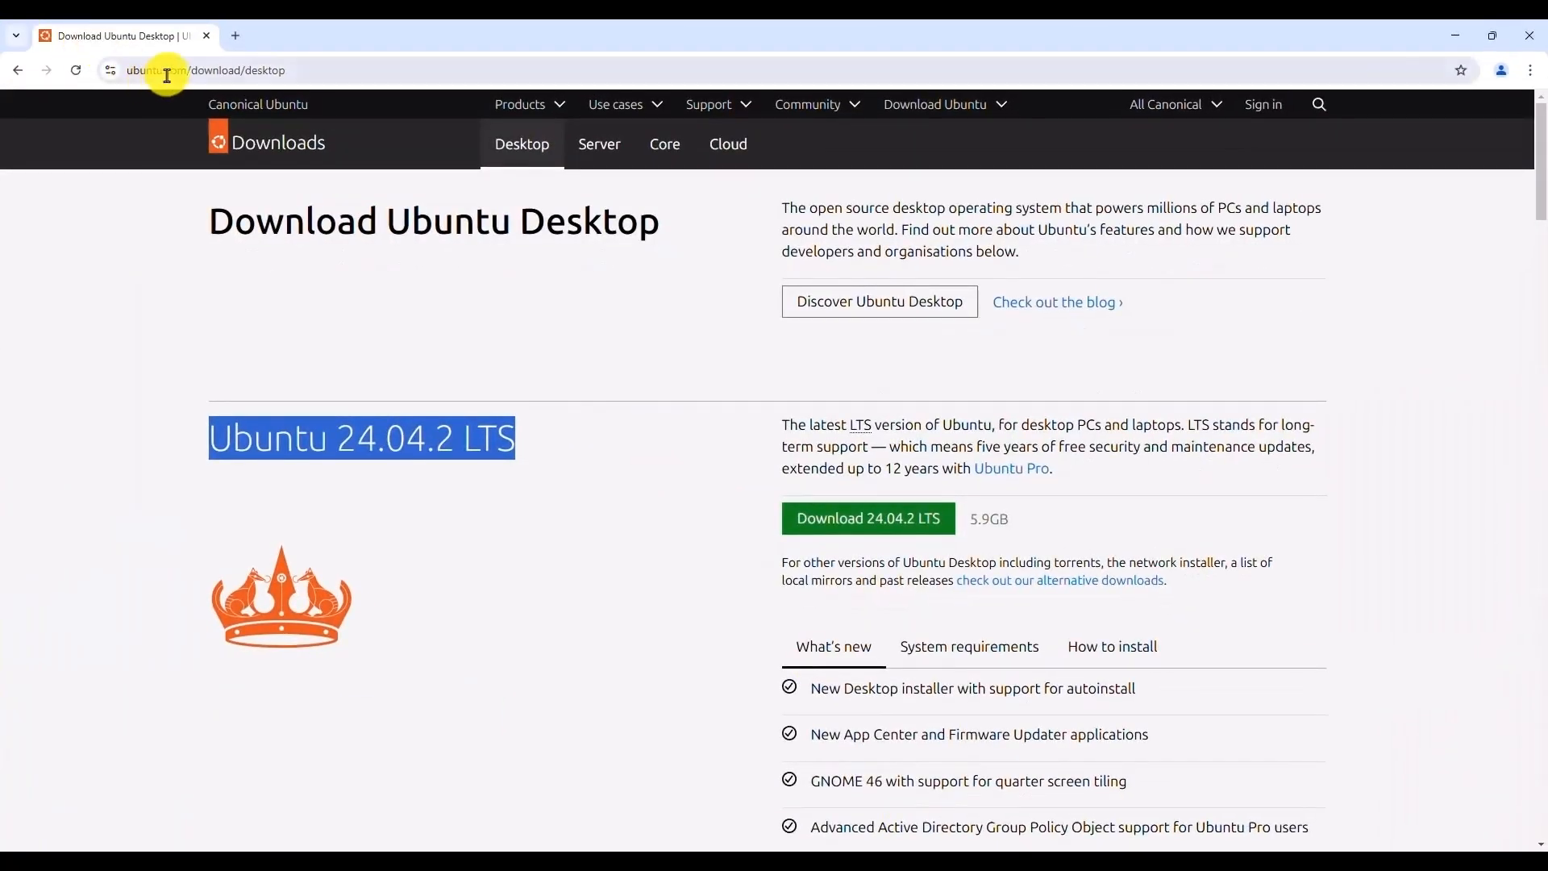
{"action": "left_click", "coordinate": [163, 69]}
{"action": "key", "text": "ctrl+v"}
{"action": "key", "text": "Return"}
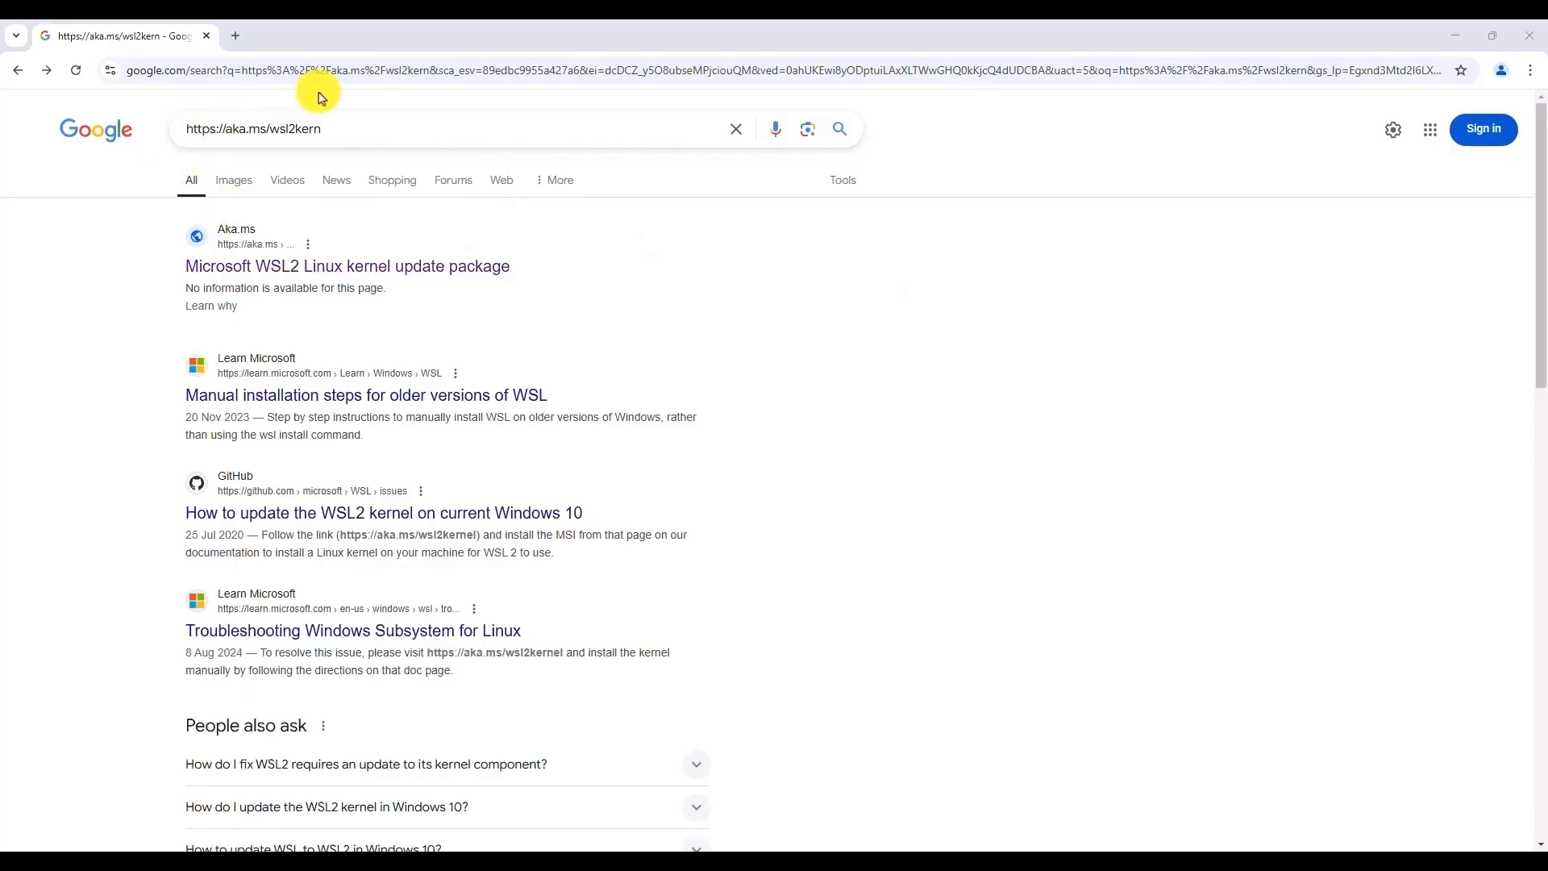
{"action": "left_click", "coordinate": [302, 274]}
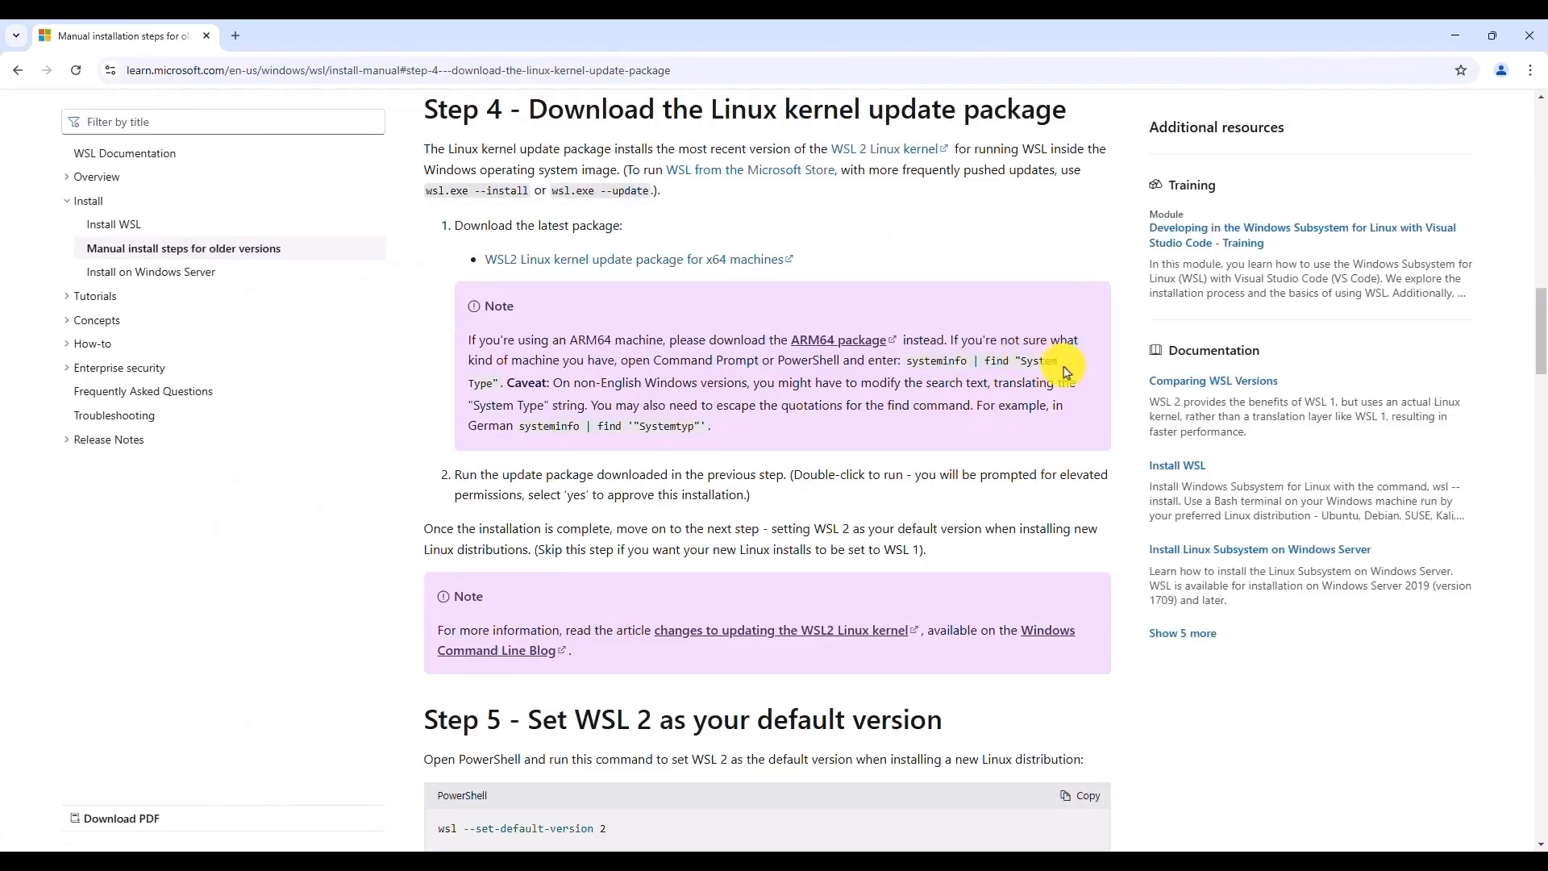
Step: Download the WSL2 Linux kernel update package for x64 machines and show the recent downloads
{"action": "scroll", "coordinate": [1066, 371], "scroll_direction": "up", "scroll_amount": 2}
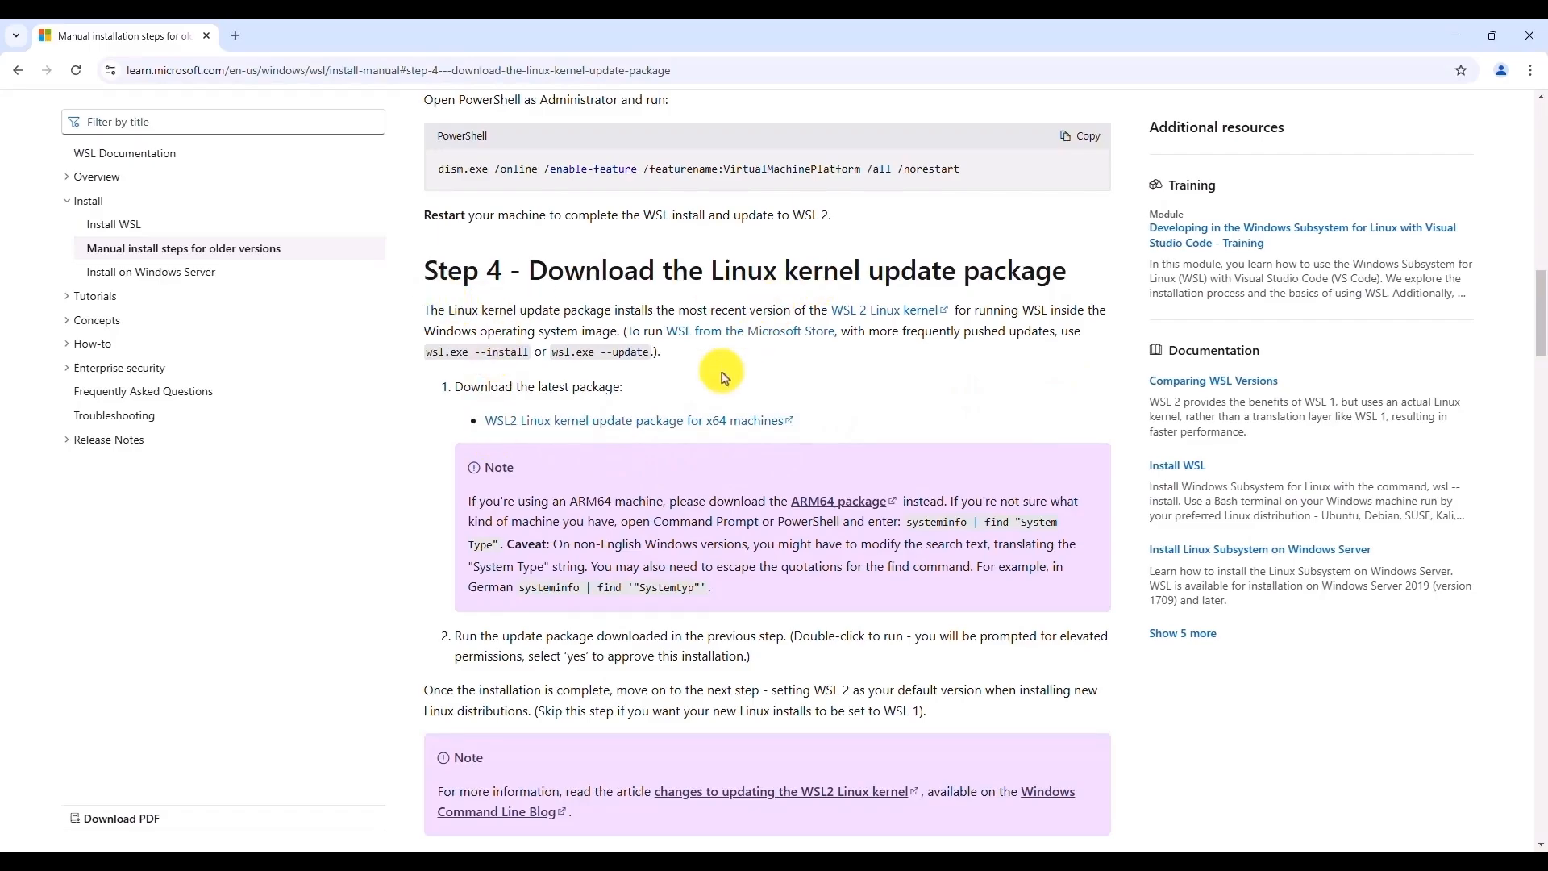
{"action": "left_click", "coordinate": [602, 429]}
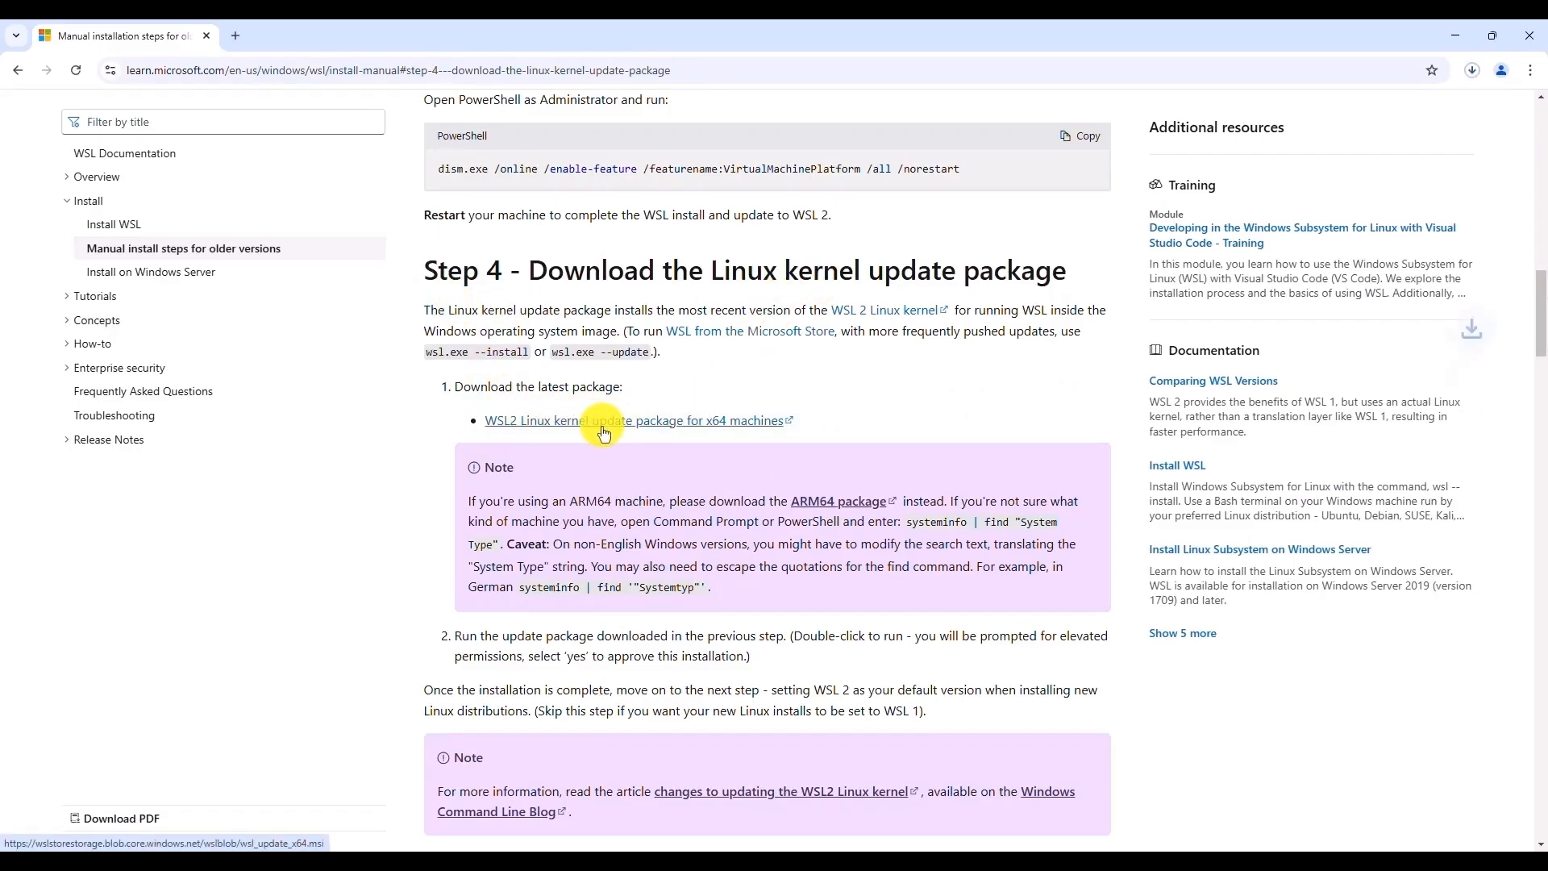
{"action": "left_click", "coordinate": [1473, 73]}
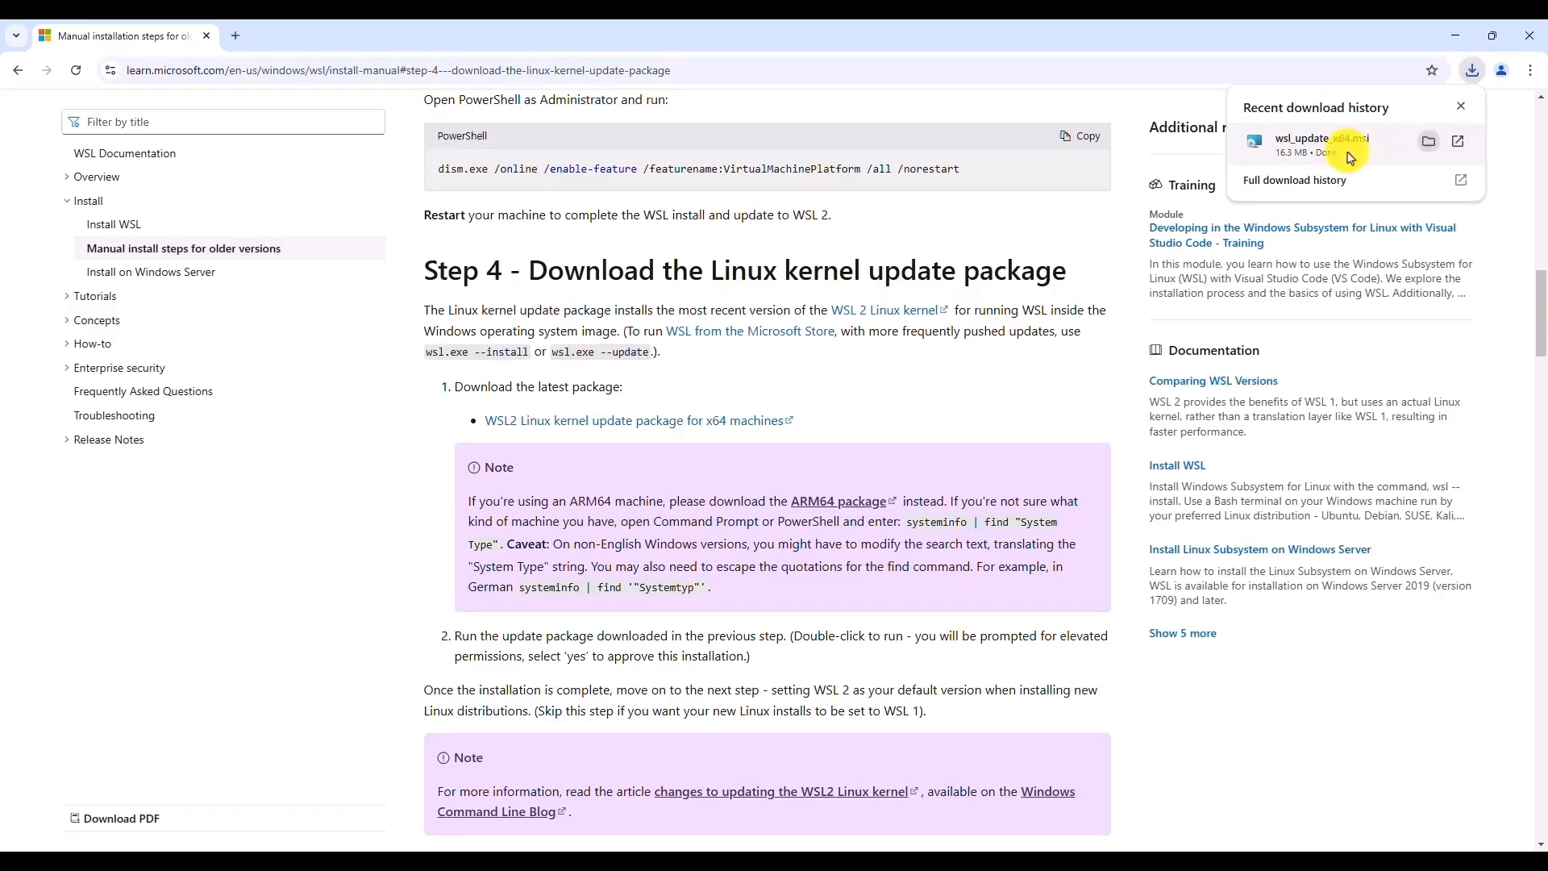
Step: Close the Ubuntu terminal window and install the downloaded wsl_update_x64.msi package through its setup wizard
{"action": "left_click", "coordinate": [997, 865]}
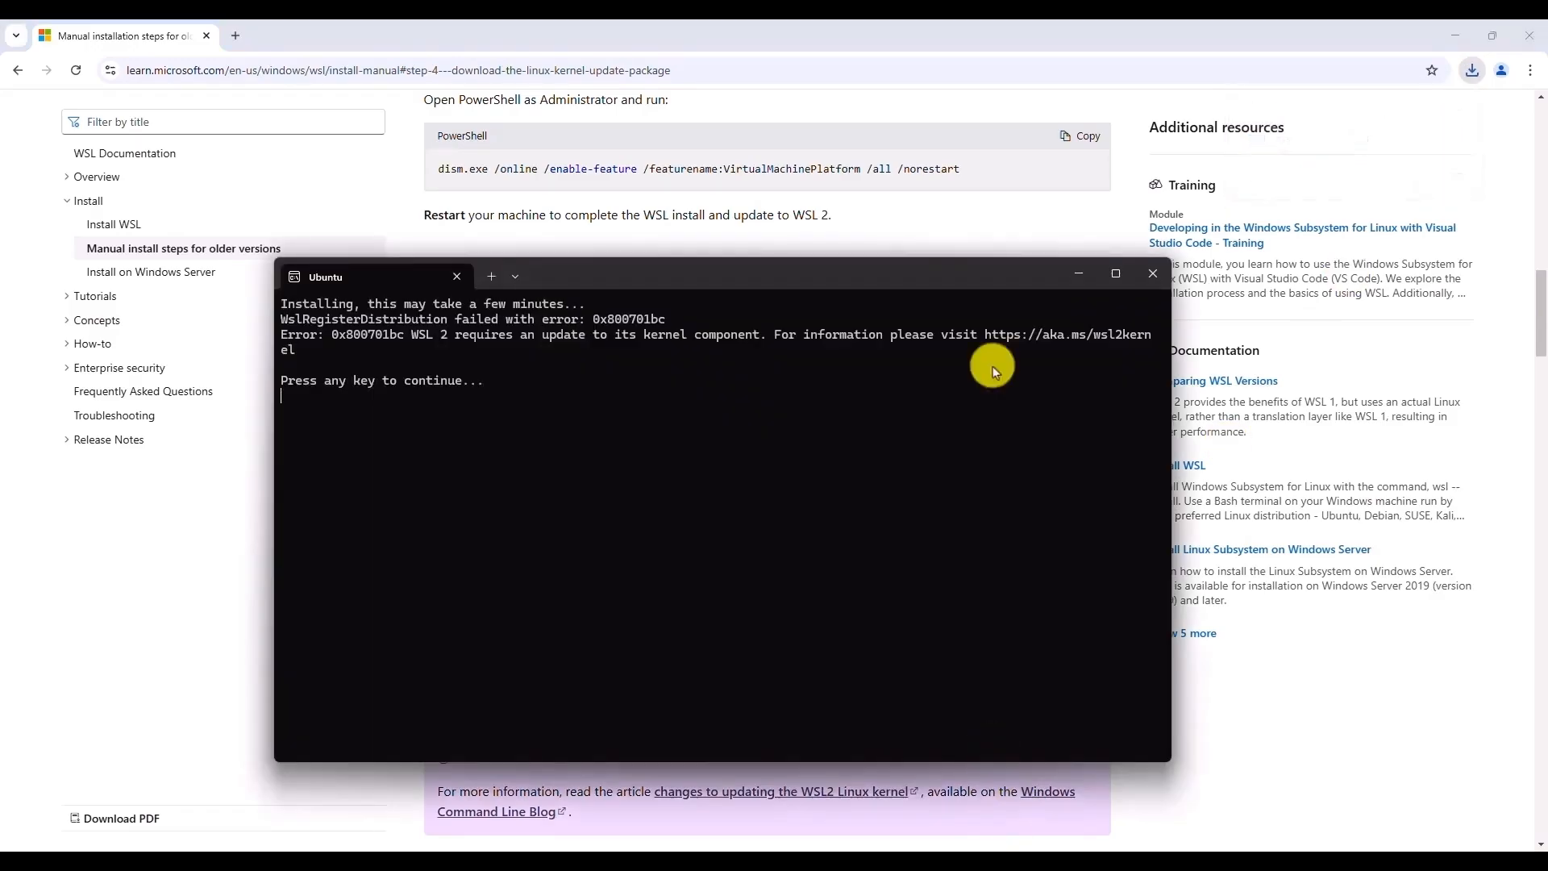
{"action": "left_click", "coordinate": [1153, 273]}
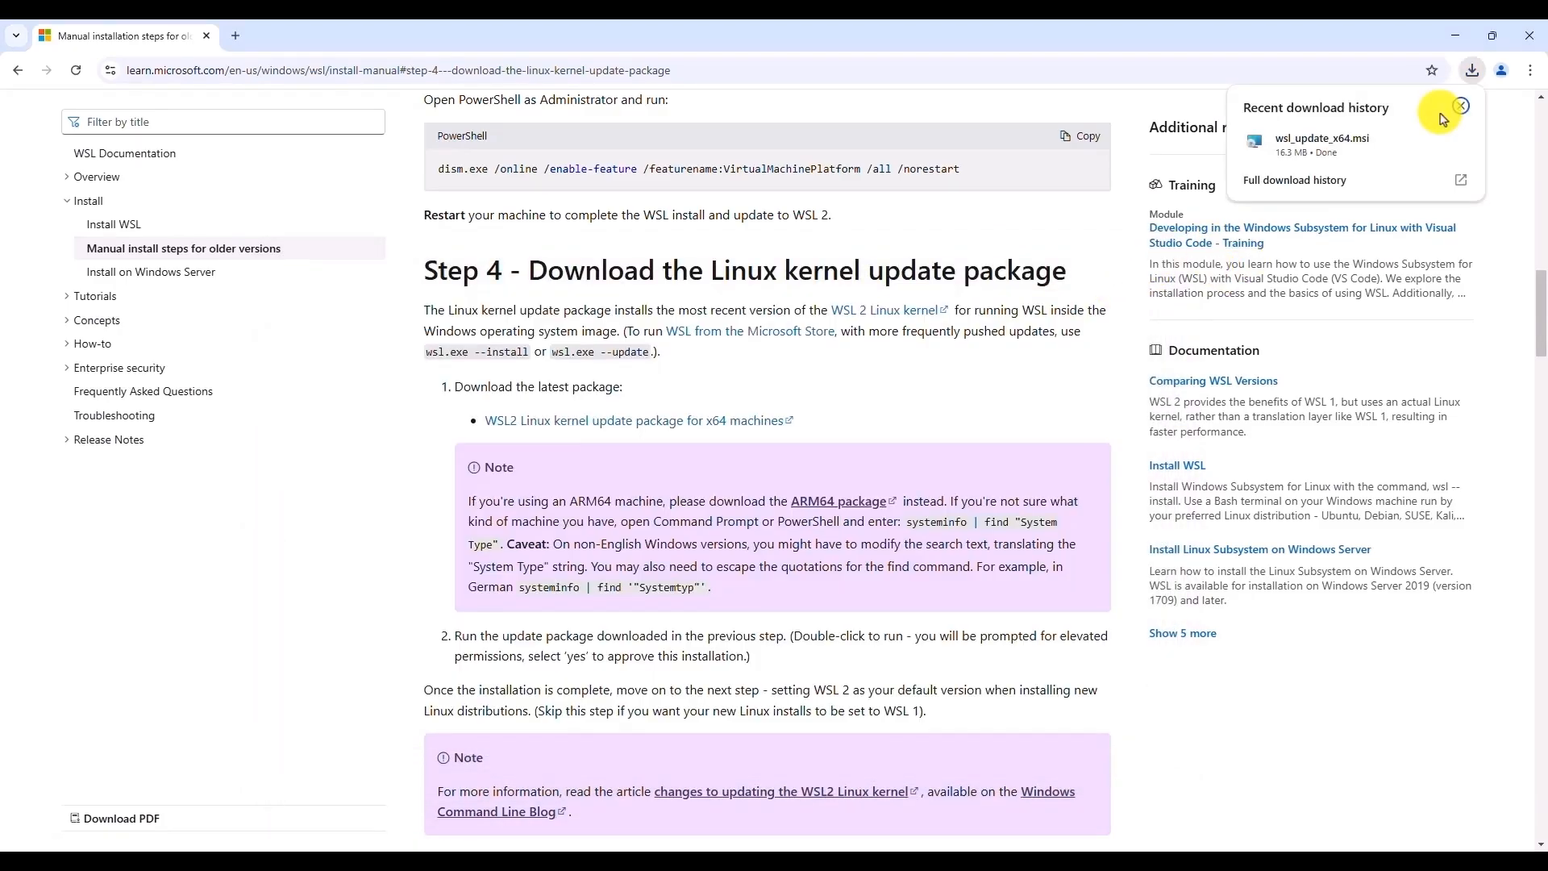
{"action": "left_click", "coordinate": [1459, 145]}
{"action": "left_click", "coordinate": [838, 572]}
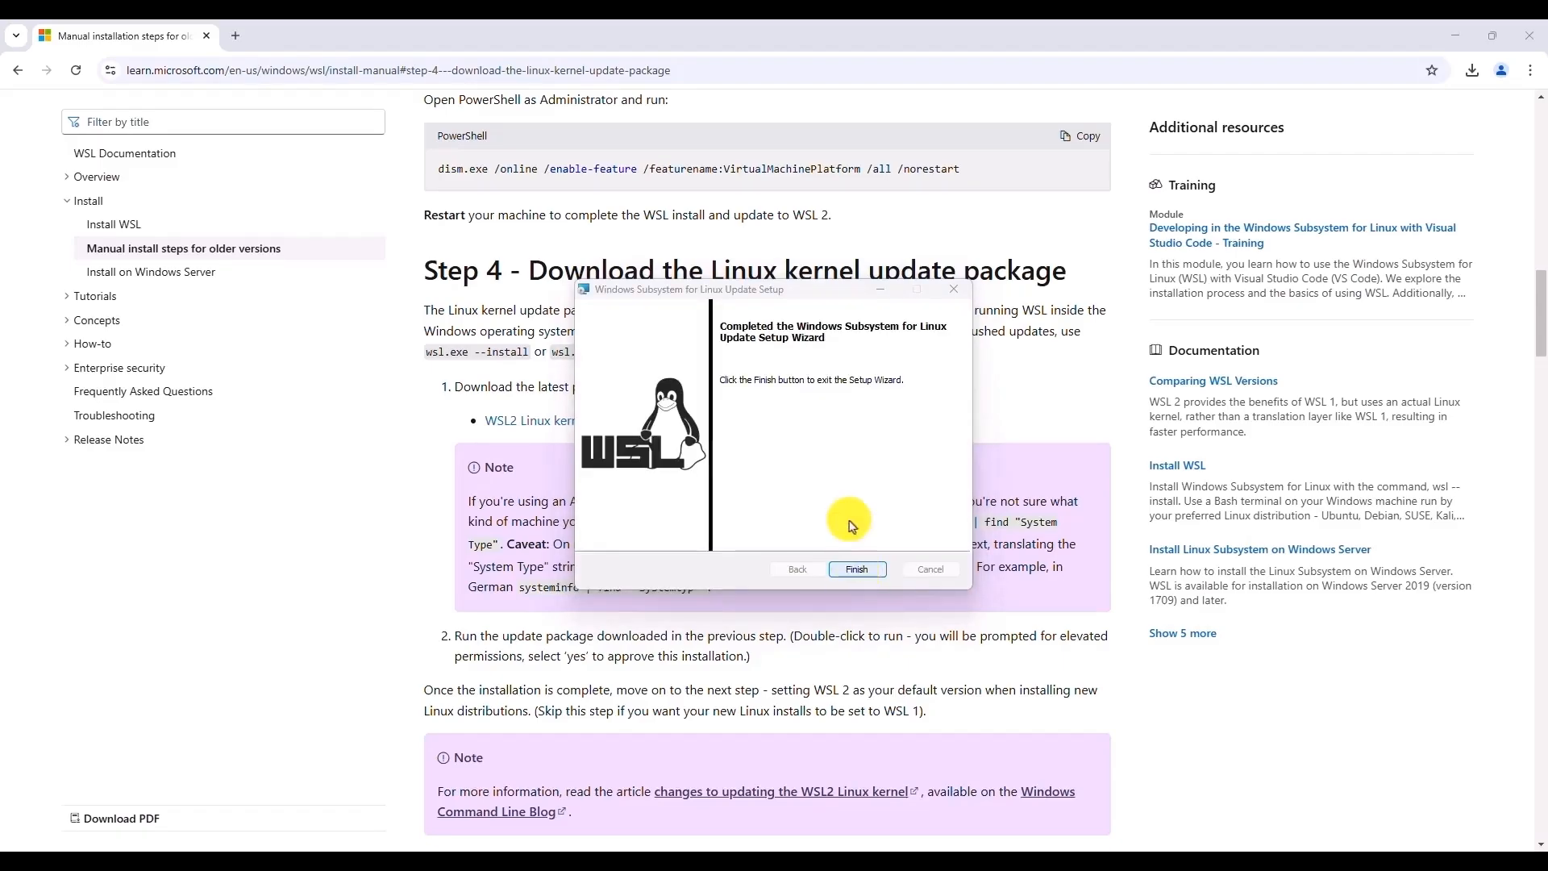
{"action": "left_click", "coordinate": [856, 569]}
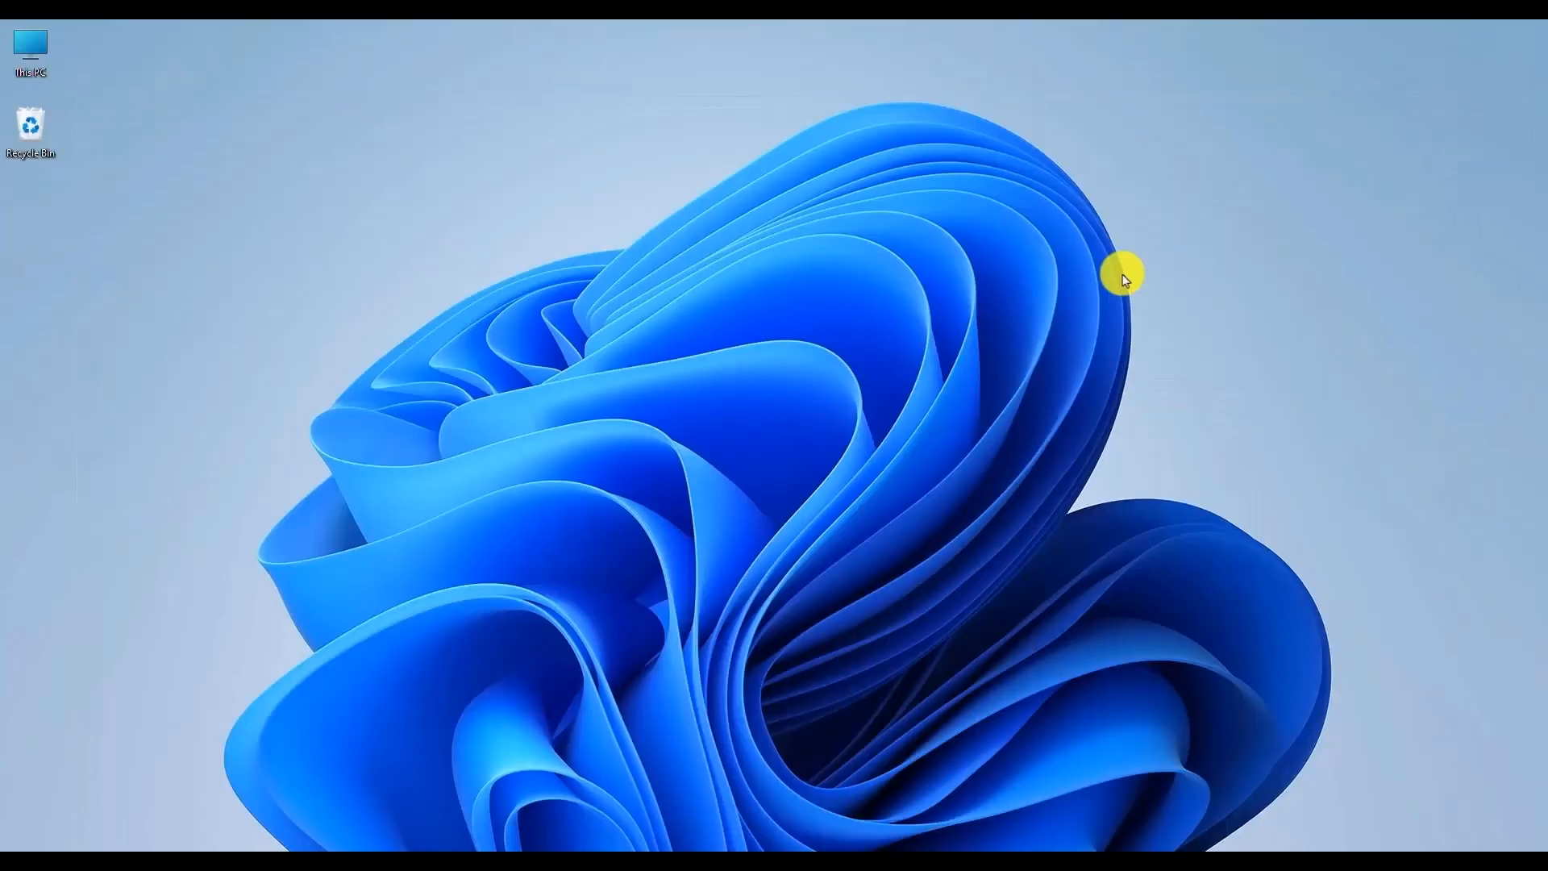
Step: Launch Ubuntu again from the Windows search and move its terminal window to the middle of the desktop
{"action": "key", "text": "super"}
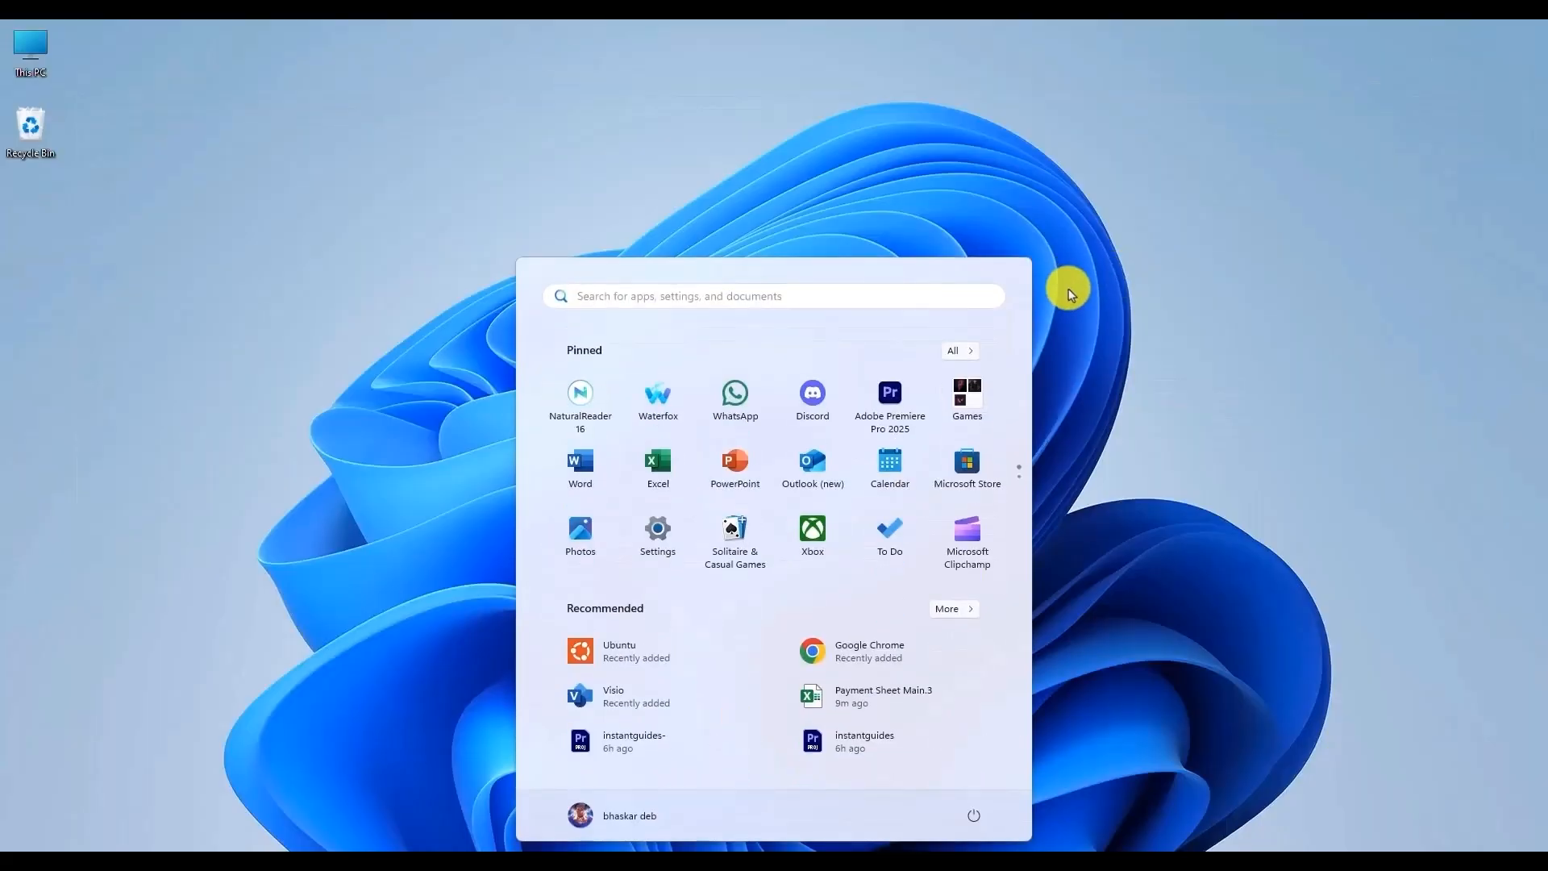
{"action": "type", "text": "ubuntu"}
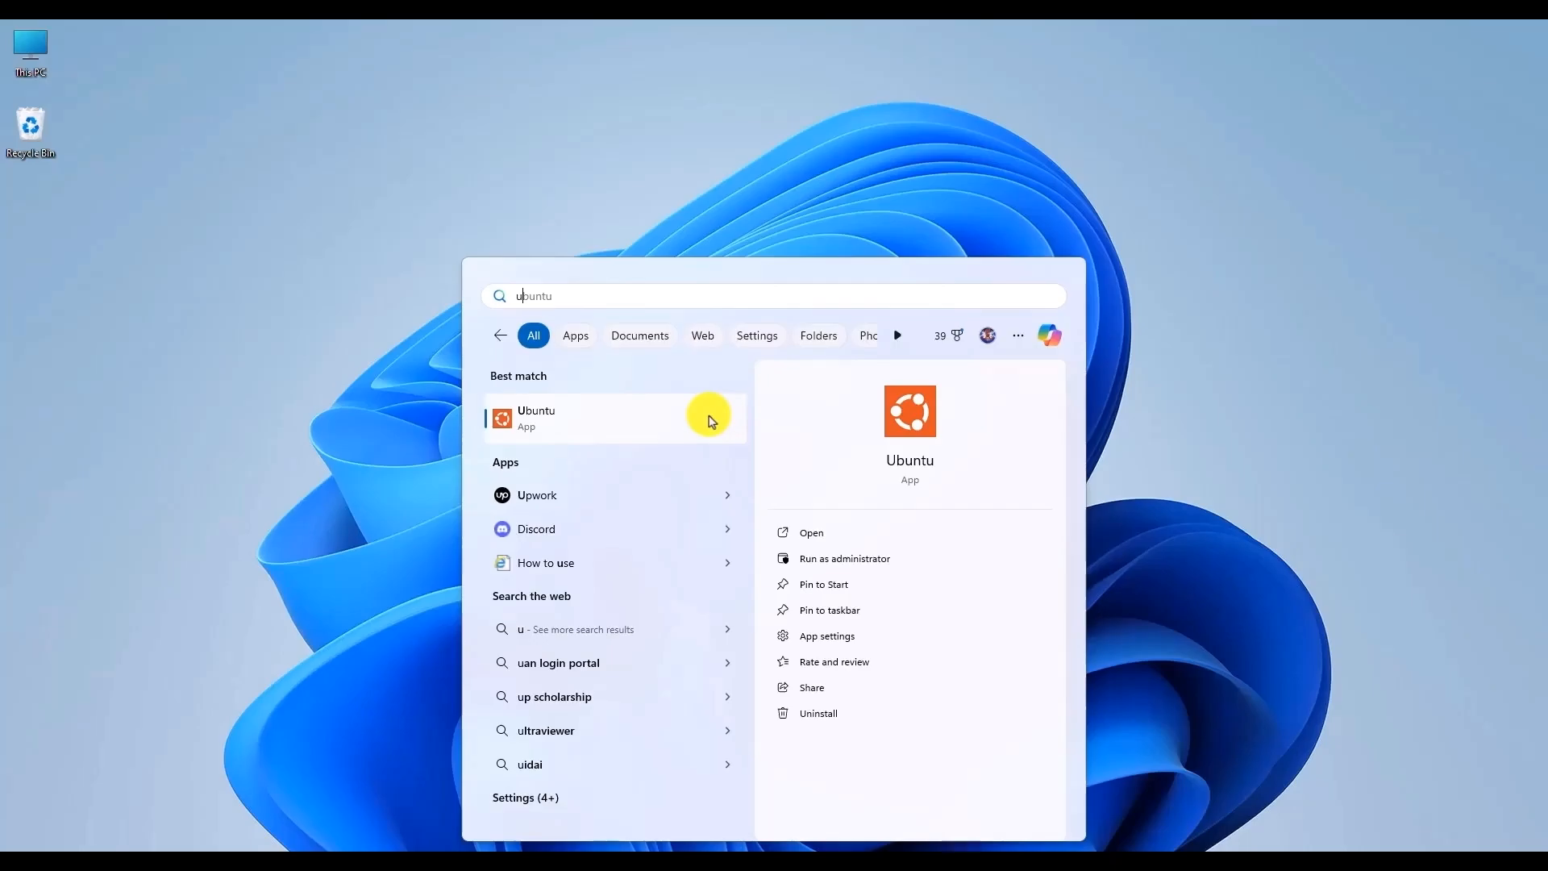
{"action": "left_click", "coordinate": [686, 418]}
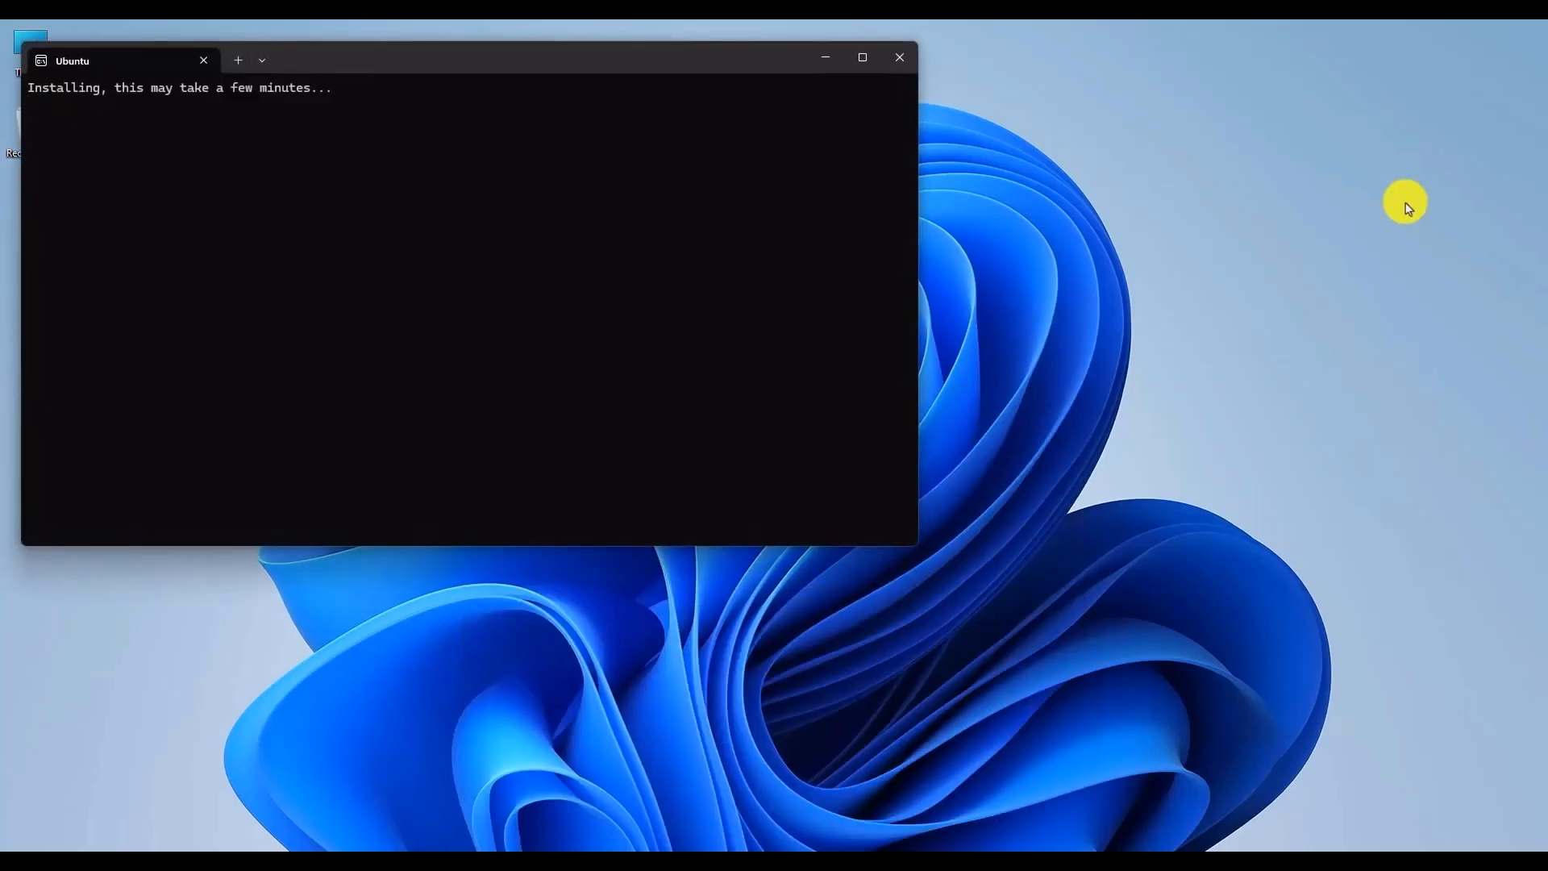
{"action": "left_click_drag", "start_coordinate": [463, 75], "coordinate": [763, 176]}
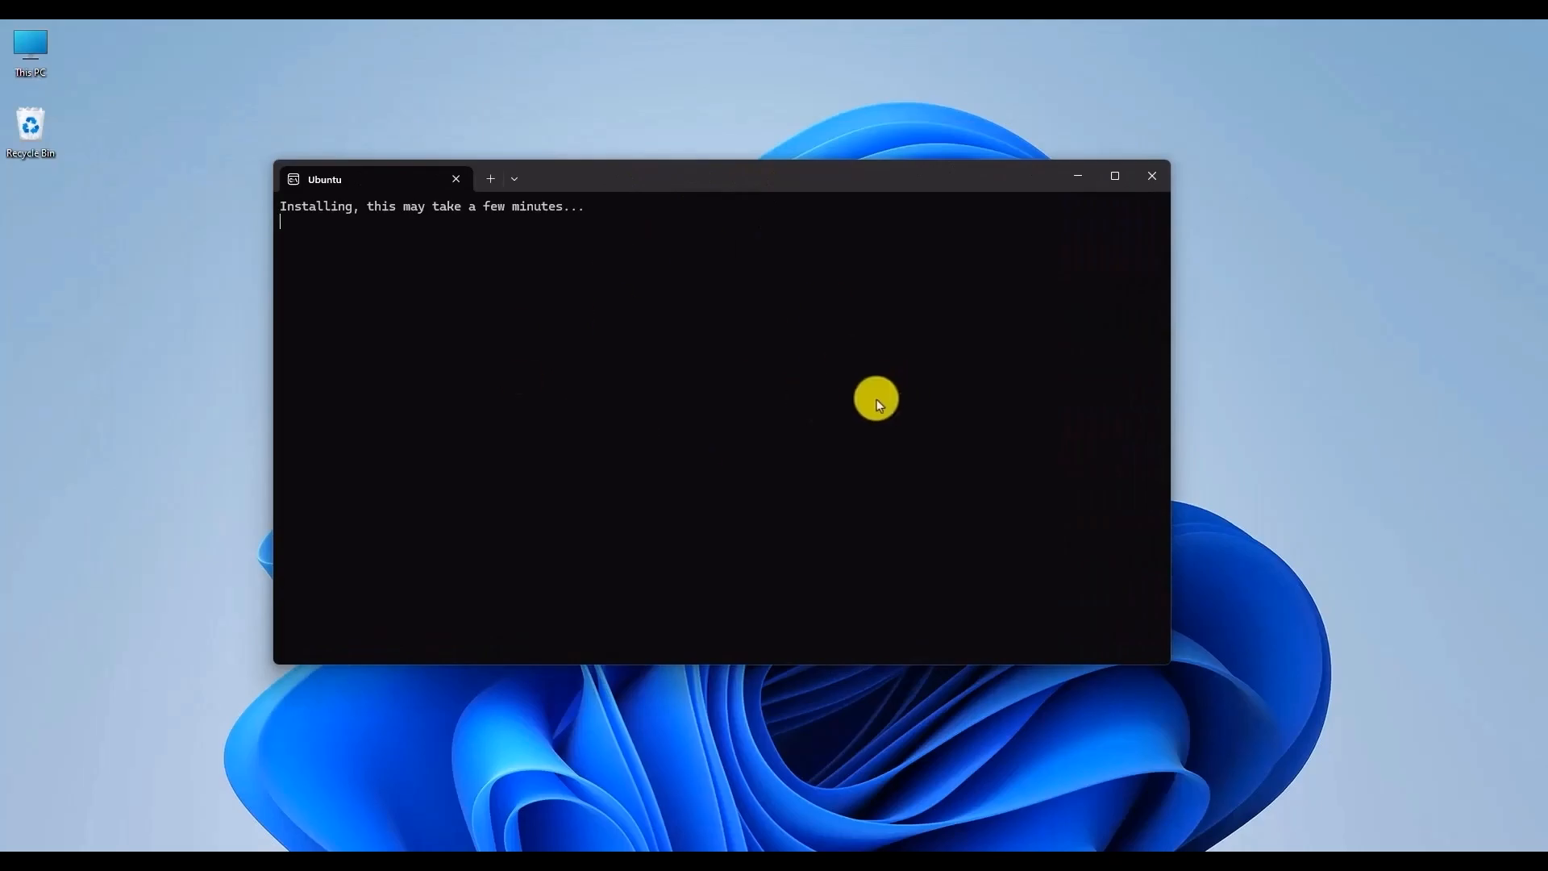